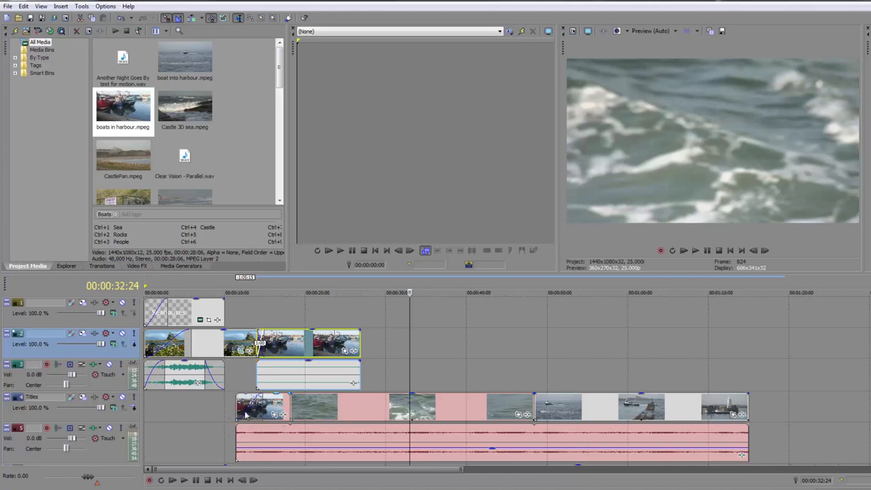
Step: Move the three clips on the Titles track and the track 5 audio later, overlapping the end of the harbour boats clip on track 2
click(247, 415)
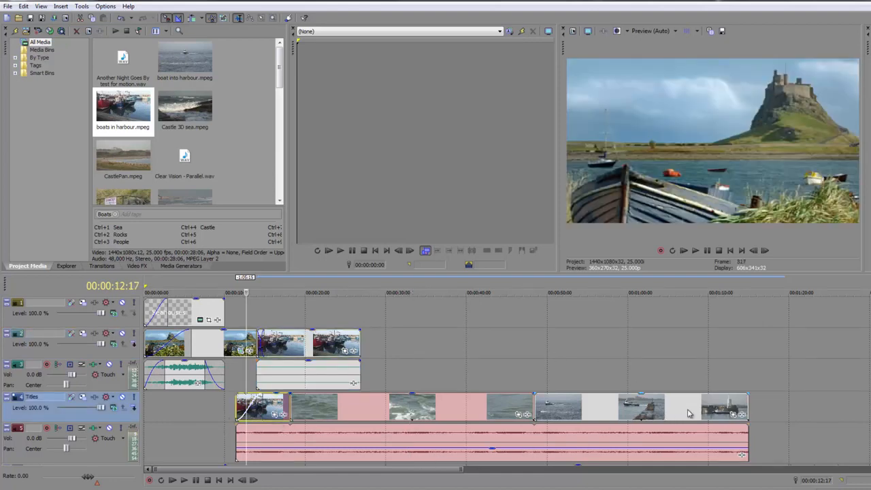
shift+click(689, 414)
ctrl+click(680, 441)
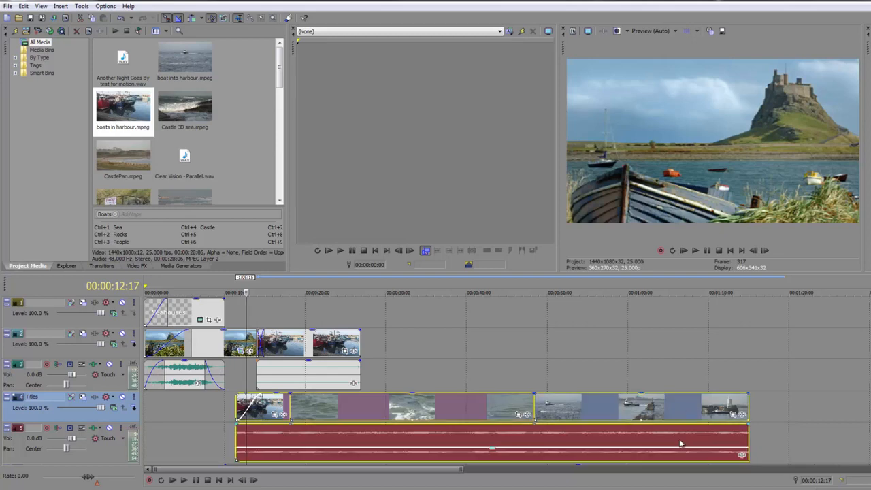
drag(593, 427, 687, 417)
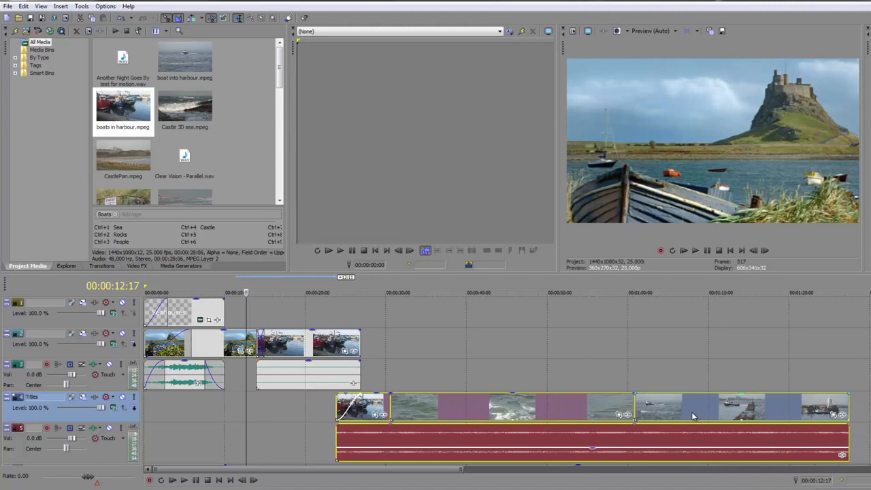
Step: Add a short fade-out to the end of the harbour boats clip on track 2
click(373, 339)
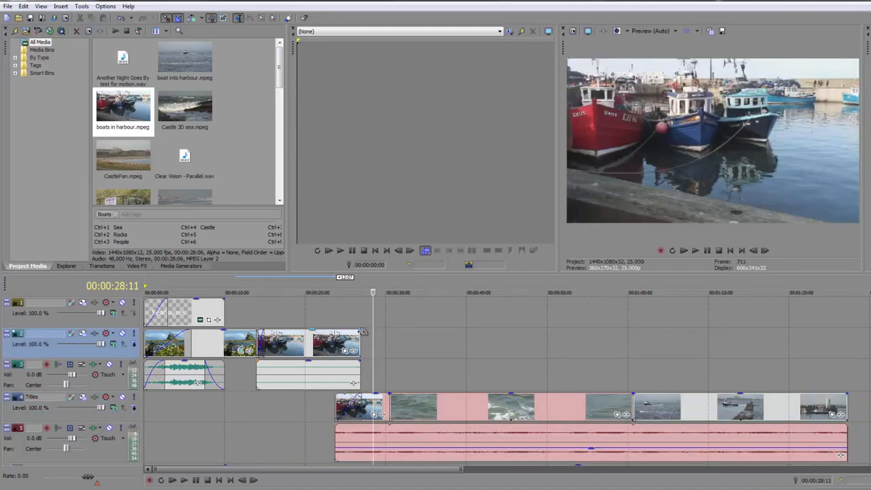
drag(358, 331, 340, 332)
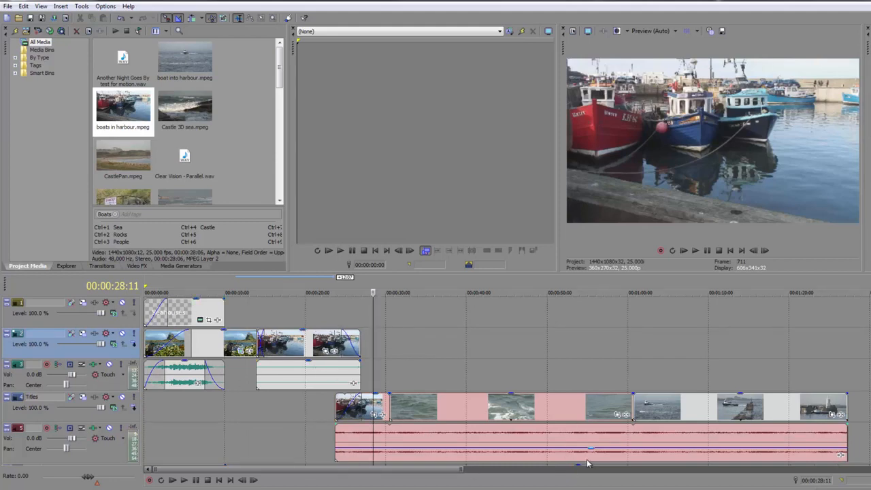
click(582, 350)
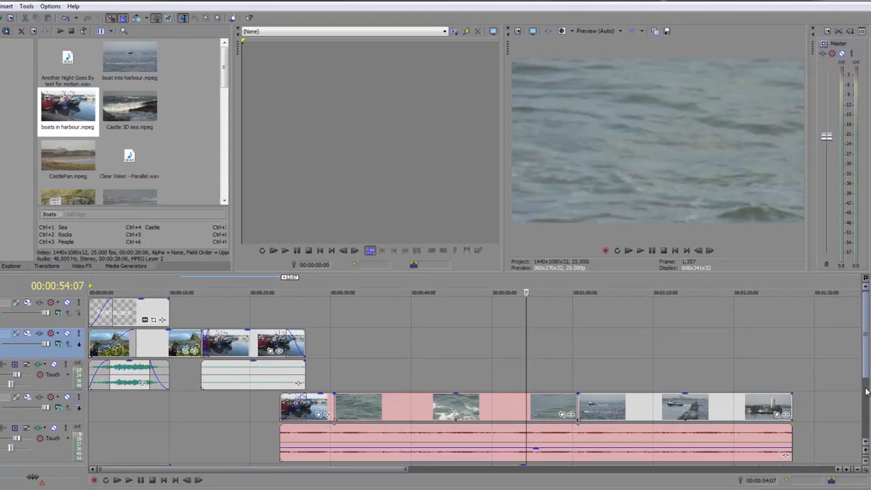
Step: View all tracks with the timeline expanded to the full window, and restore the normal layout
drag(867, 392, 866, 353)
key(F11)
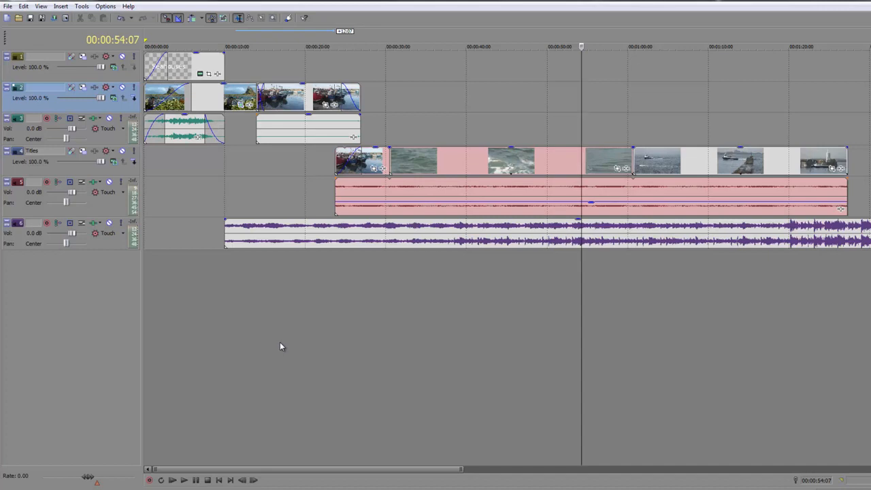
key(F11)
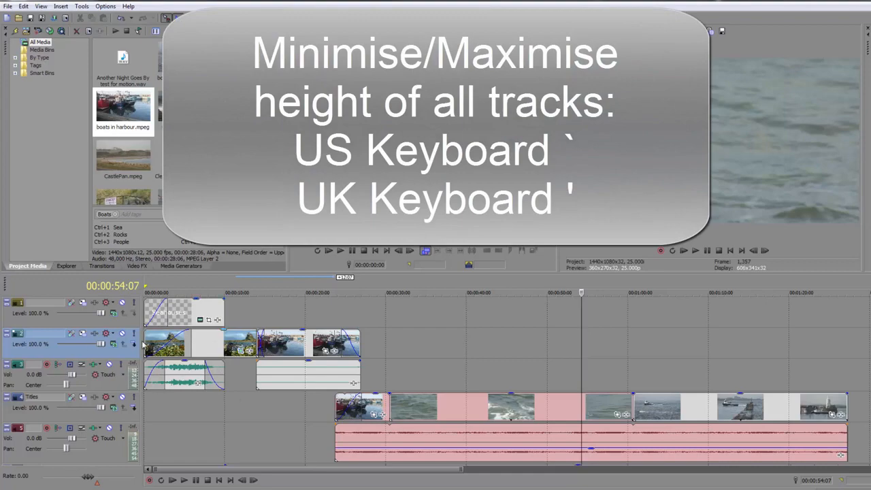
Step: Minimize the height of tracks 1, 2 and 3
click(53, 379)
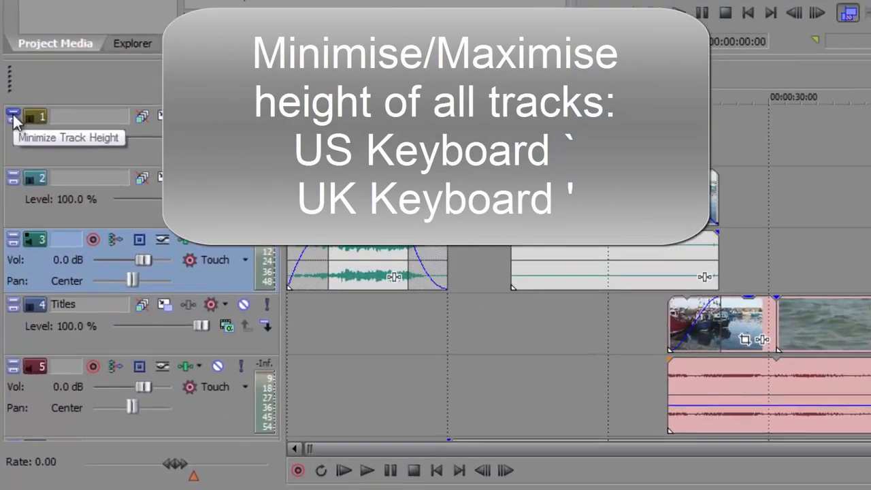
click(13, 110)
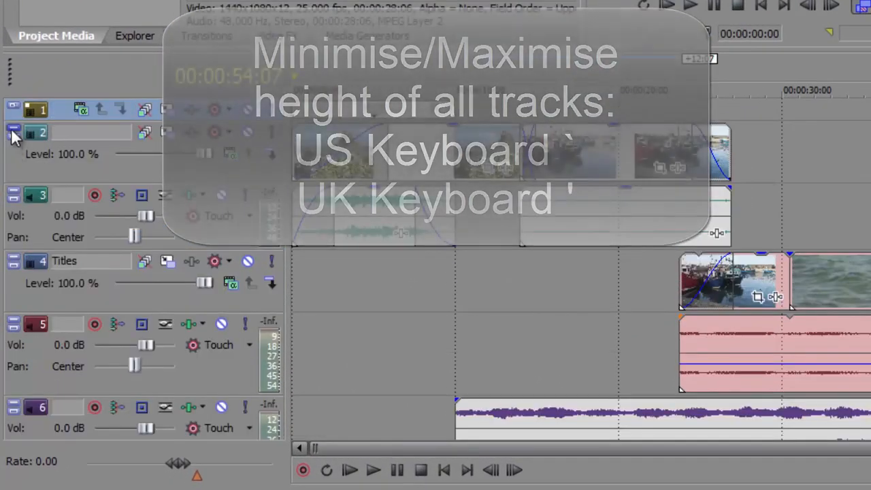
click(15, 135)
click(13, 133)
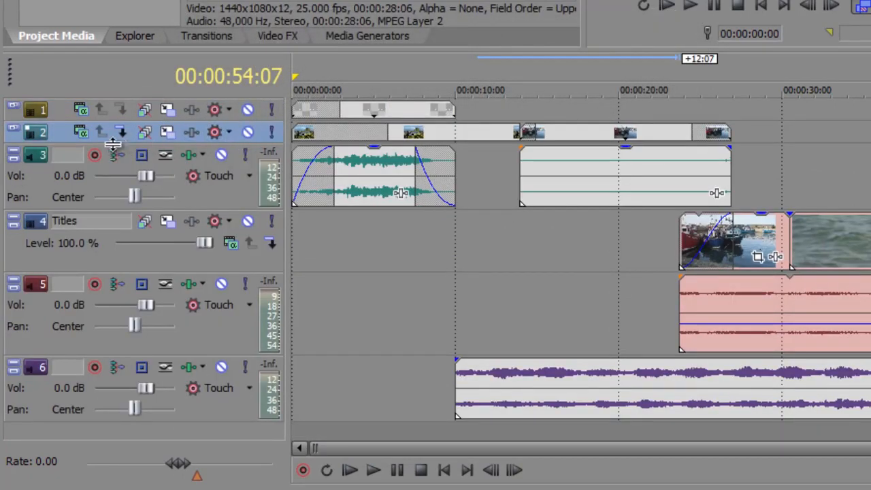
click(13, 155)
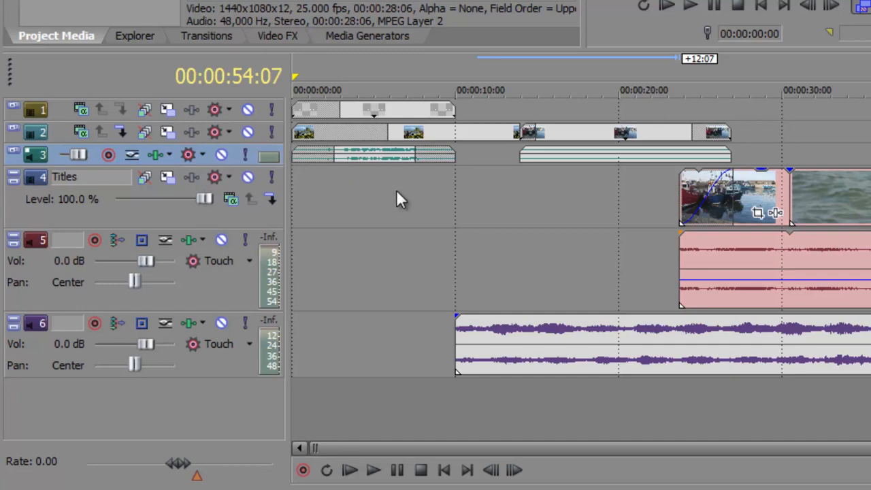
click(473, 218)
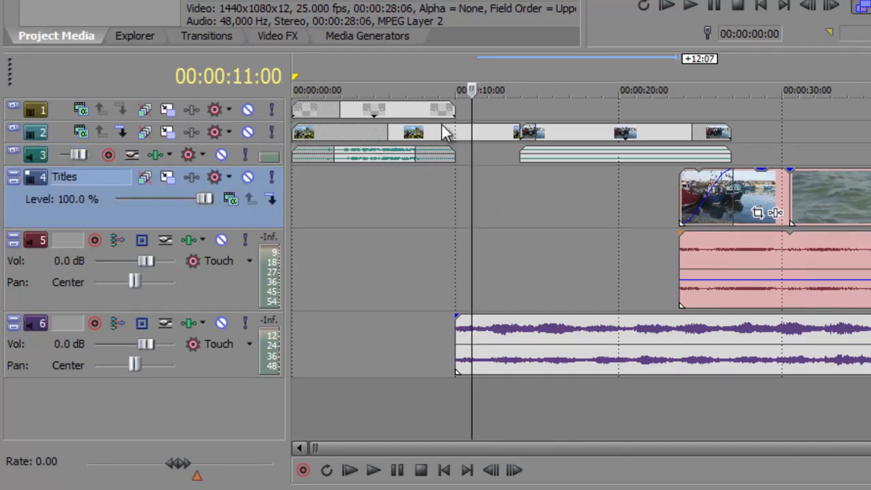
Step: Select all events on tracks 1 to 3 and inspect the switches available for them
mouse_move(454, 109)
mouse_down()
mouse_move(481, 109)
mouse_move(446, 113)
mouse_move(457, 117)
mouse_up()
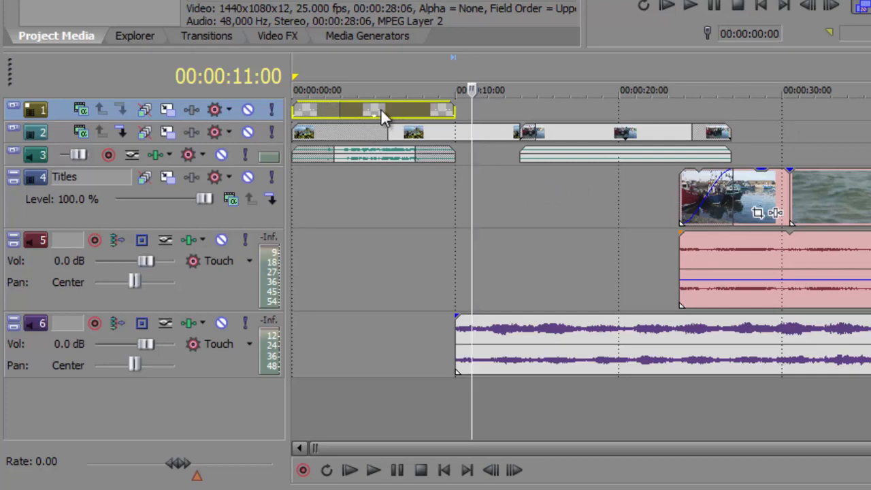
click(545, 155)
ctrl+click(397, 158)
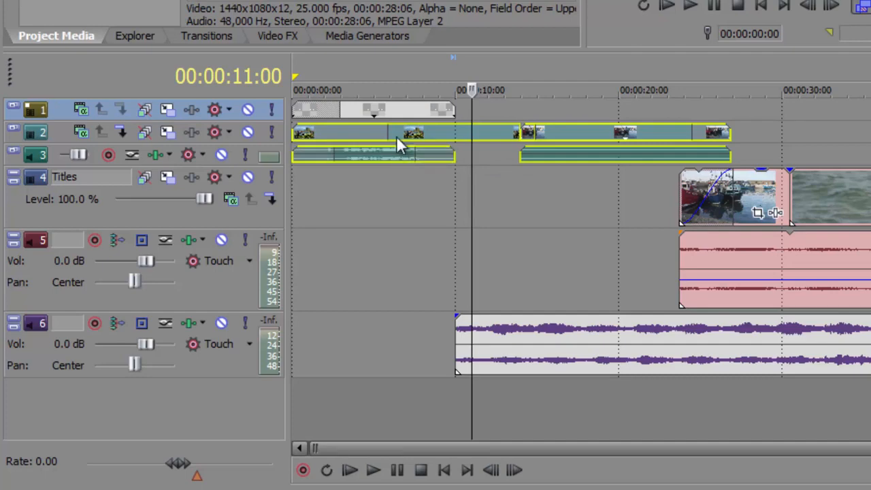
ctrl+click(398, 108)
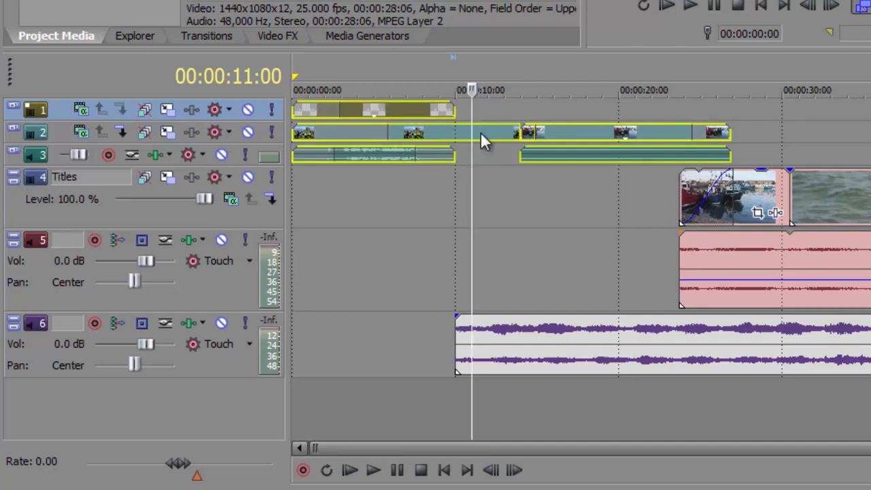
right_click(451, 136)
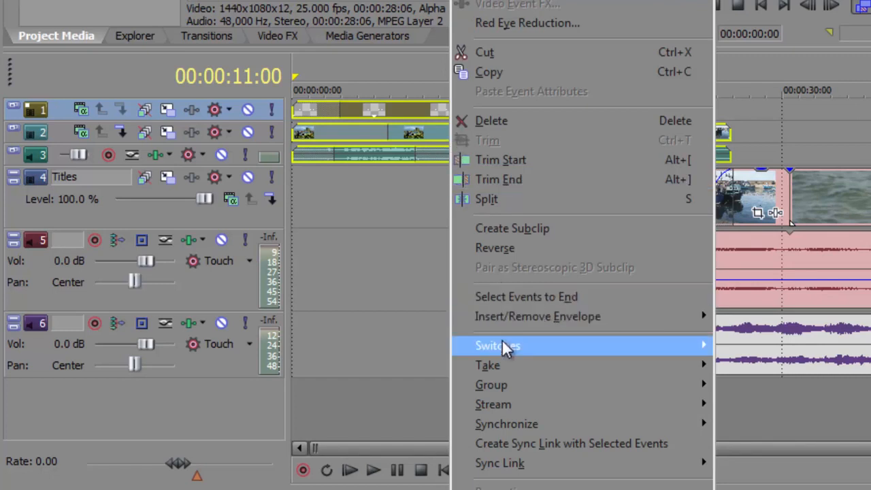
mouse_move(502, 343)
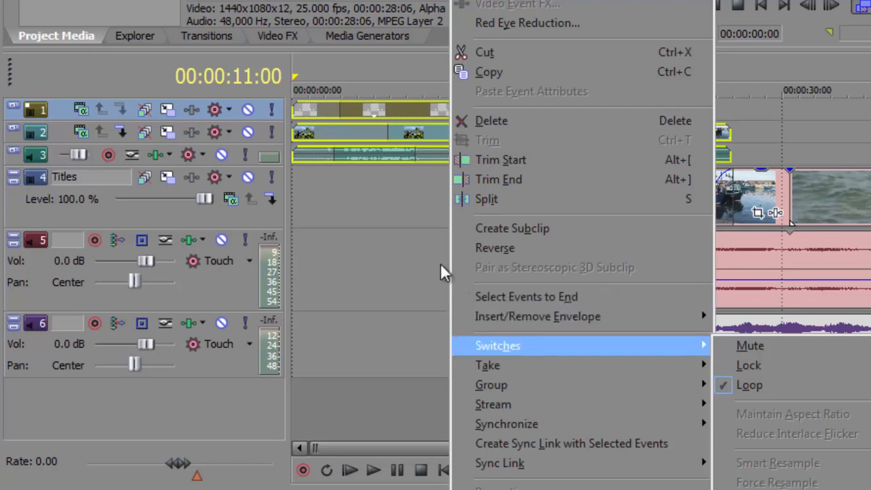
click(351, 222)
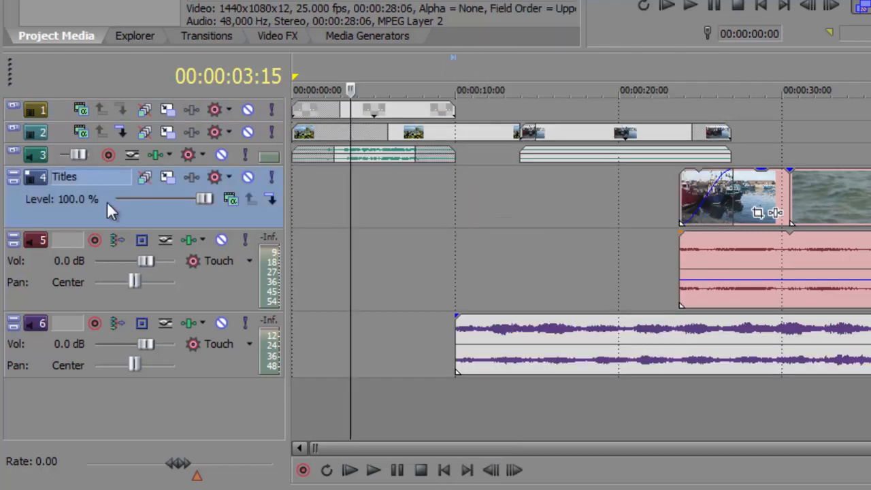
Step: Group tracks 1, 2 and 3 into one track group
click(38, 114)
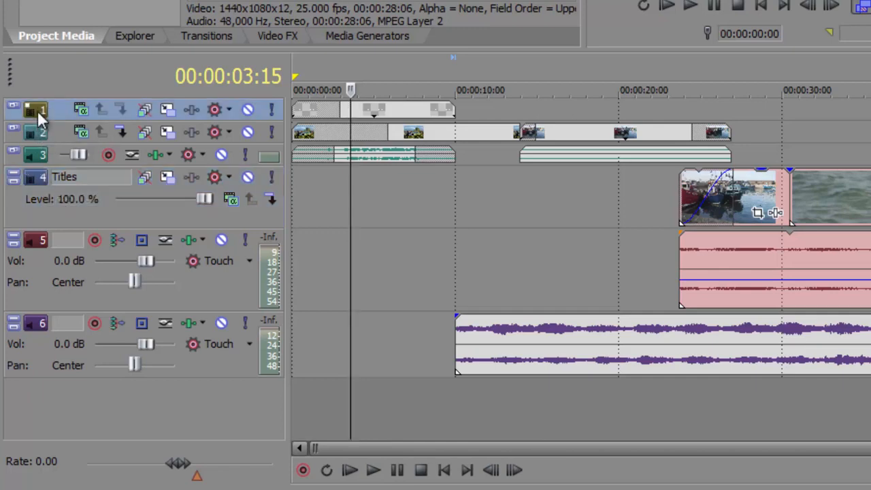
shift+click(43, 155)
right_click(42, 156)
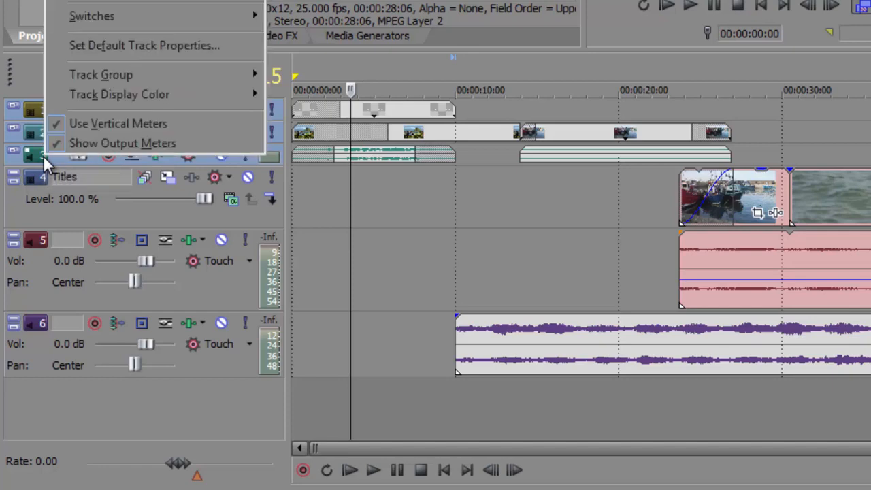
mouse_move(102, 81)
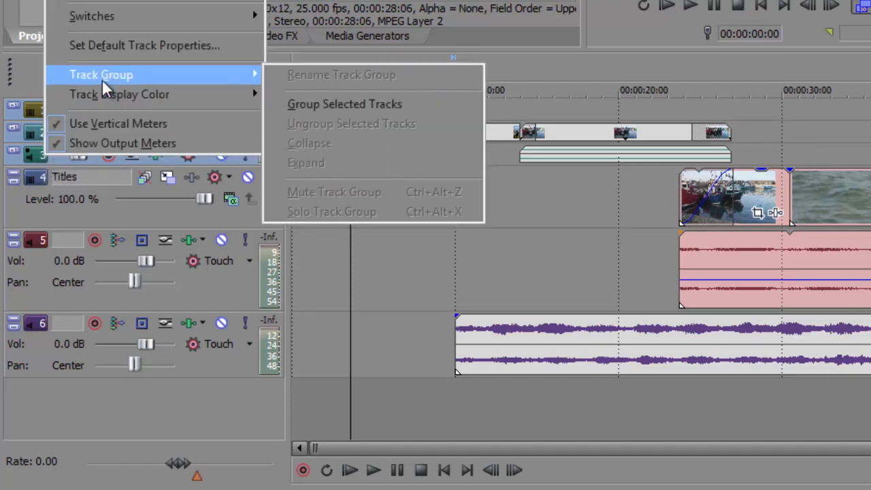
click(334, 103)
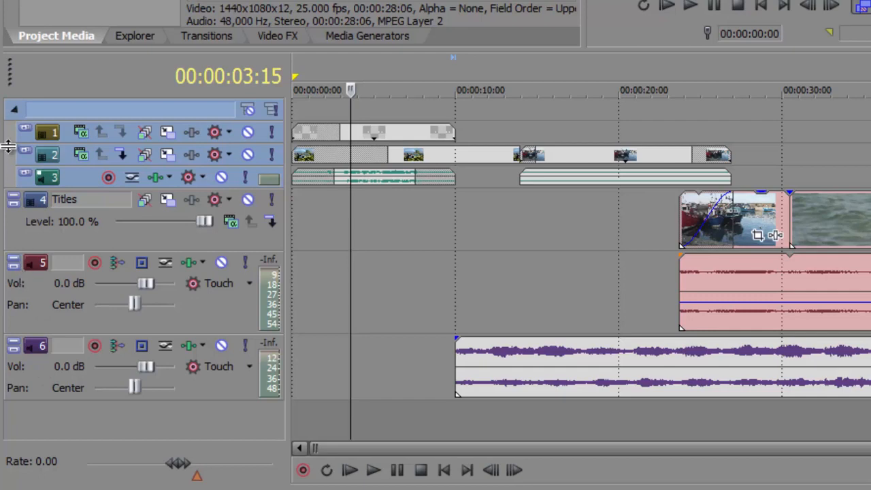
Step: Name the new track group "Titles" and collapse it
double_click(67, 112)
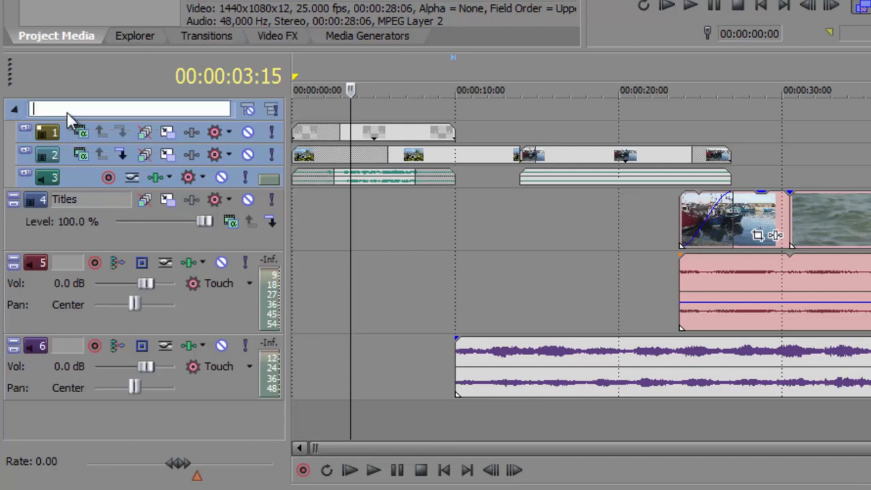
text(Titles)
click(15, 110)
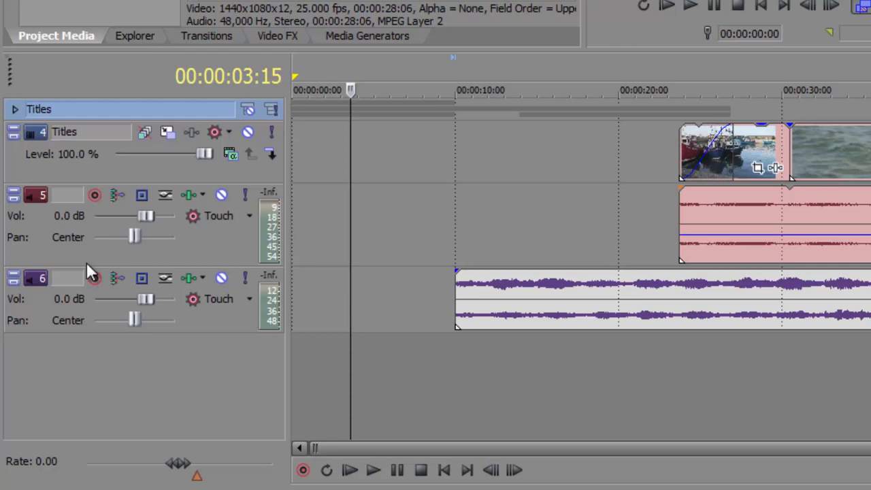
Step: Try out muting and soloing the whole Titles track group, turning each off again
click(250, 114)
click(250, 114)
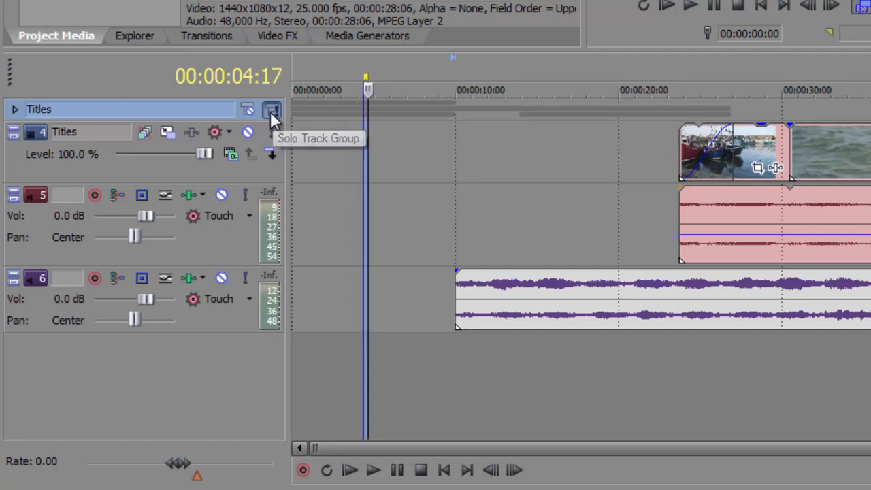
click(270, 112)
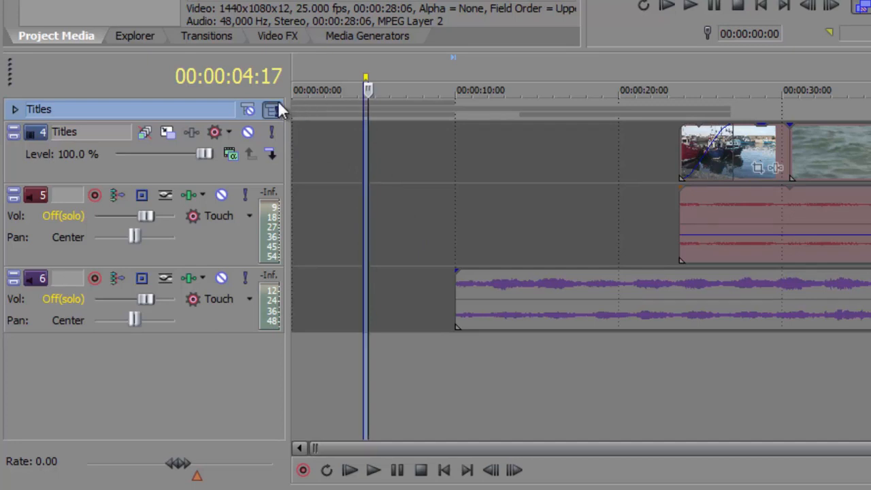
click(276, 107)
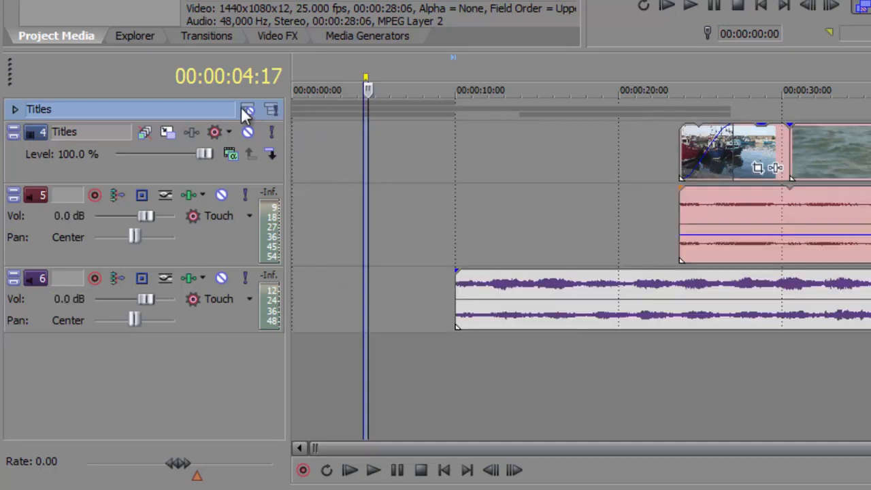
Step: Expand the Titles track group and minimize the height of tracks 4, 5 and 6
click(13, 110)
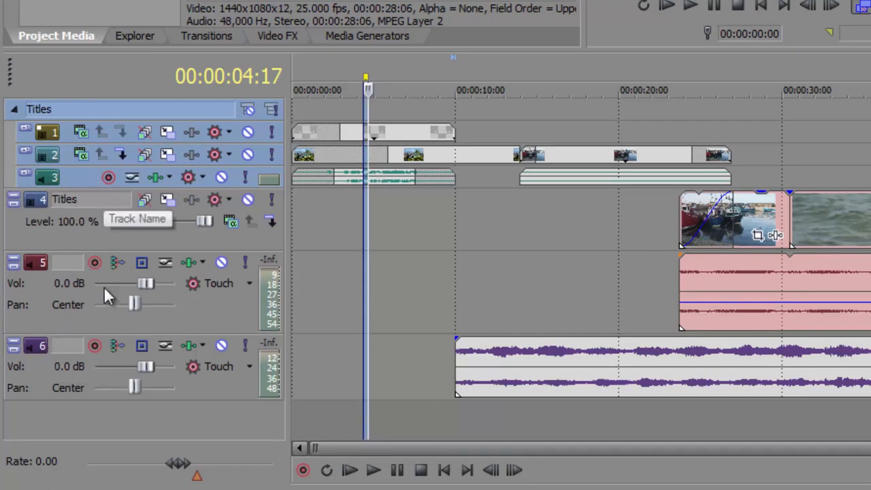
click(13, 199)
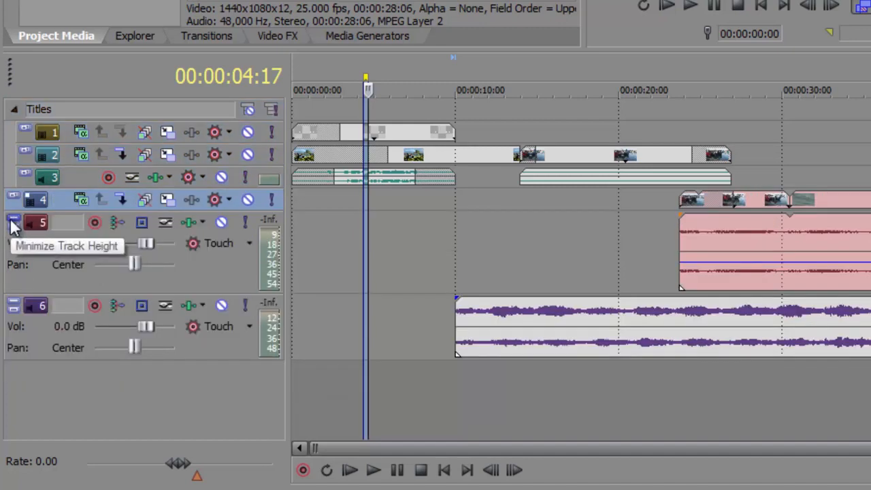
click(13, 225)
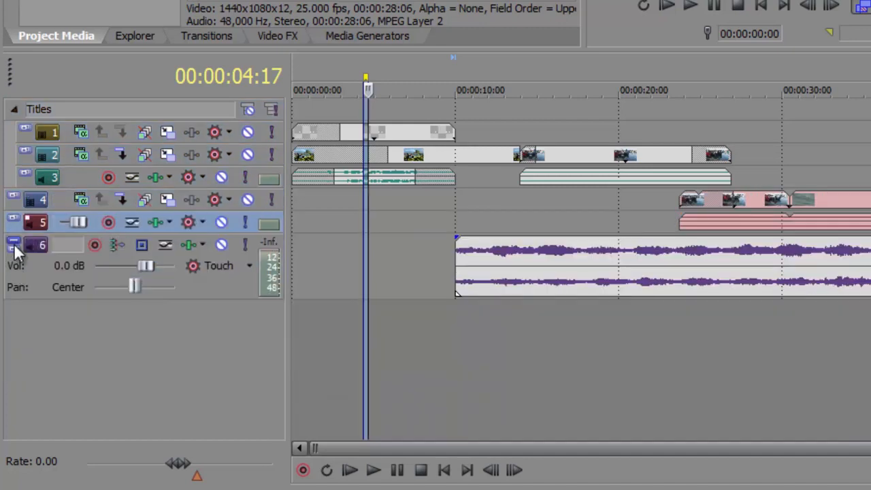
click(13, 246)
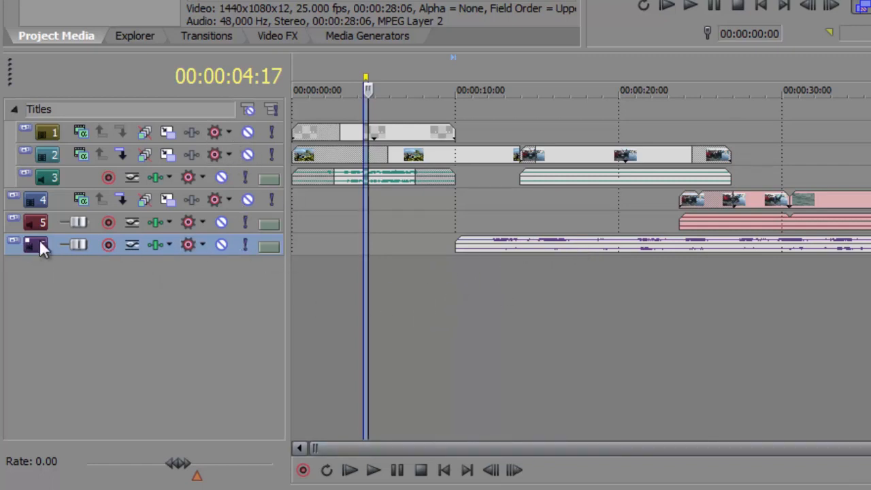
Step: Move the purple music track from position 6 to directly below track 3 and include it in the Titles track group
drag(39, 240, 39, 196)
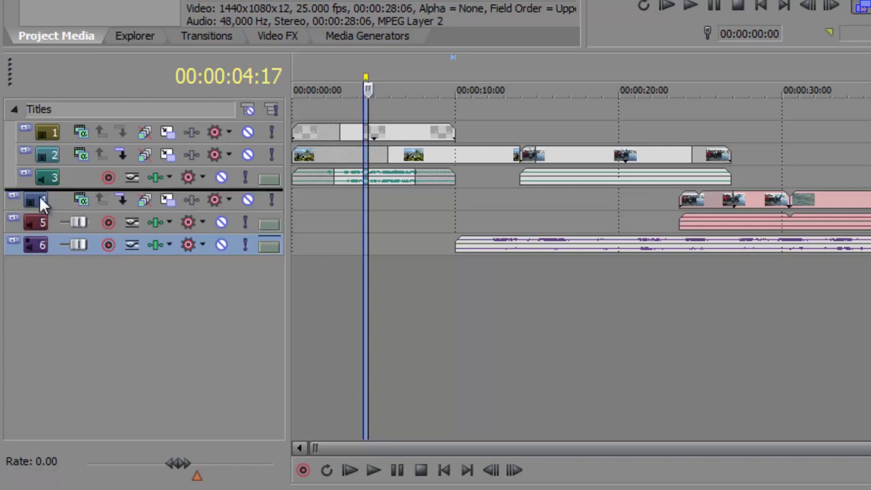
drag(42, 205, 42, 204)
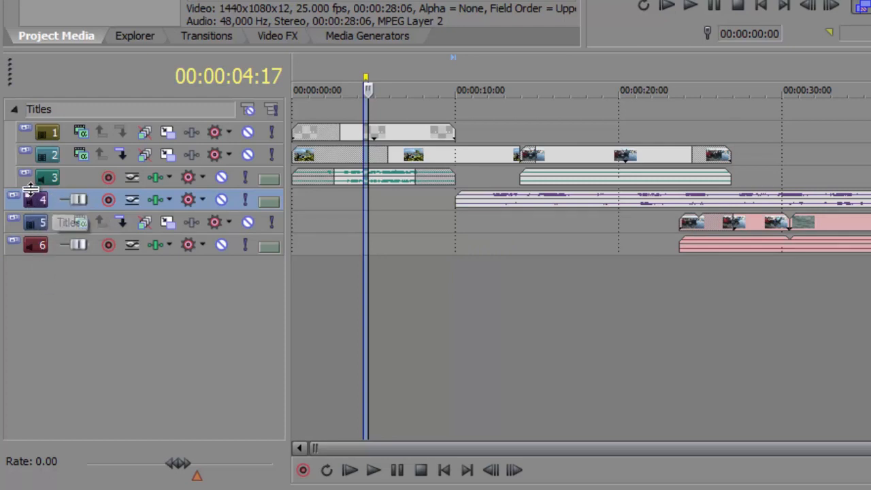
drag(36, 199, 20, 181)
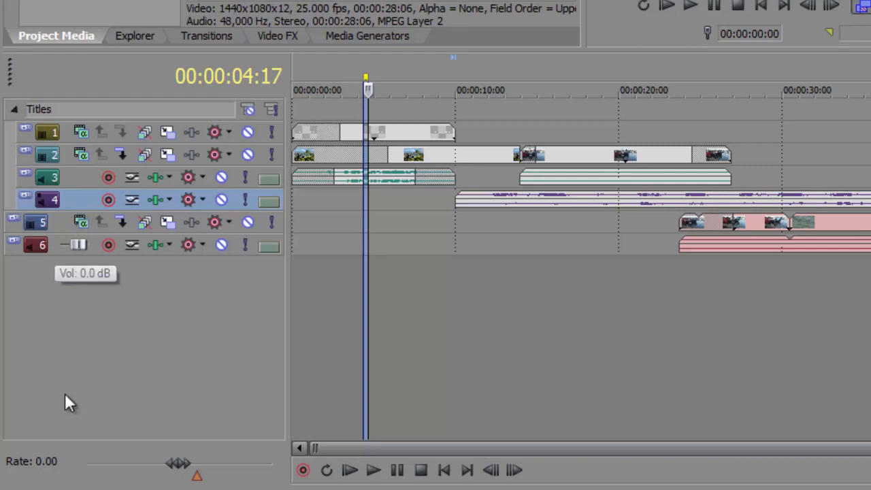
Step: Collapse the Titles track group and restore tracks 5 and 6 to their full height
drag(54, 199, 39, 182)
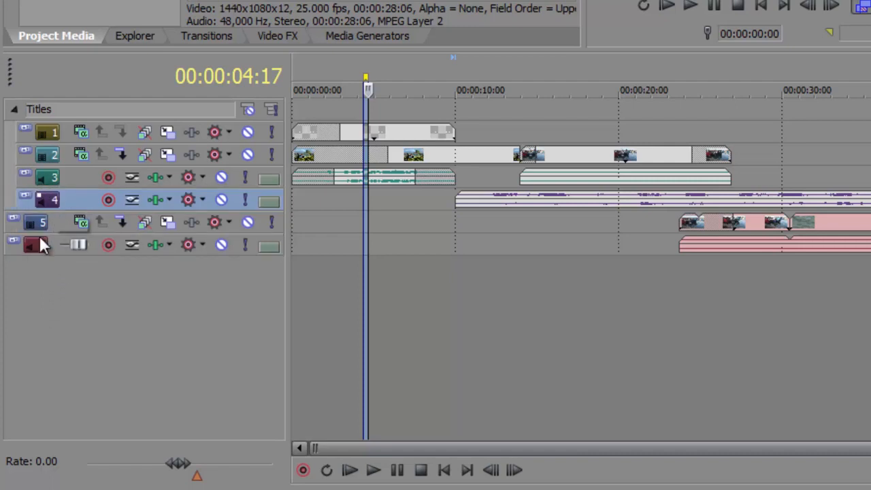
click(14, 109)
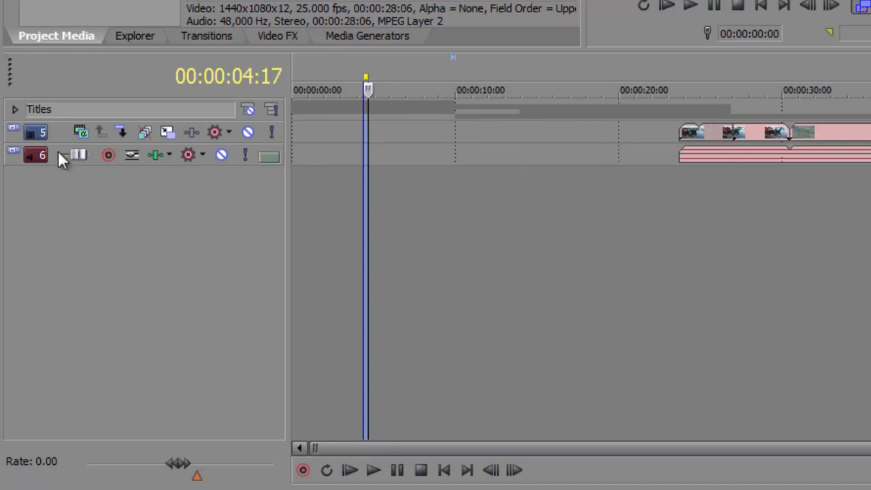
click(12, 130)
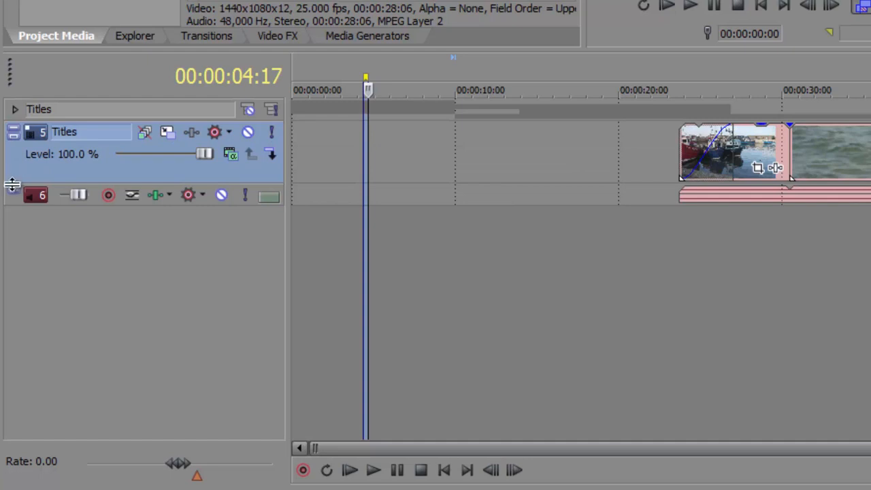
click(16, 200)
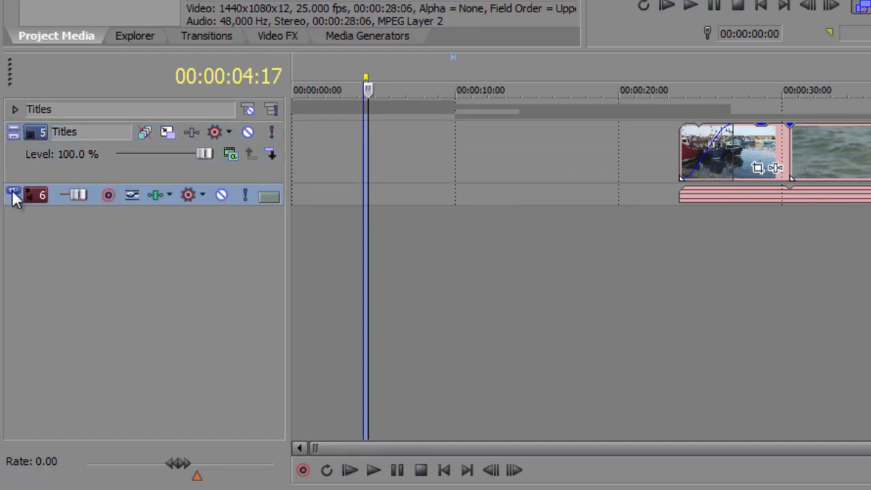
click(14, 195)
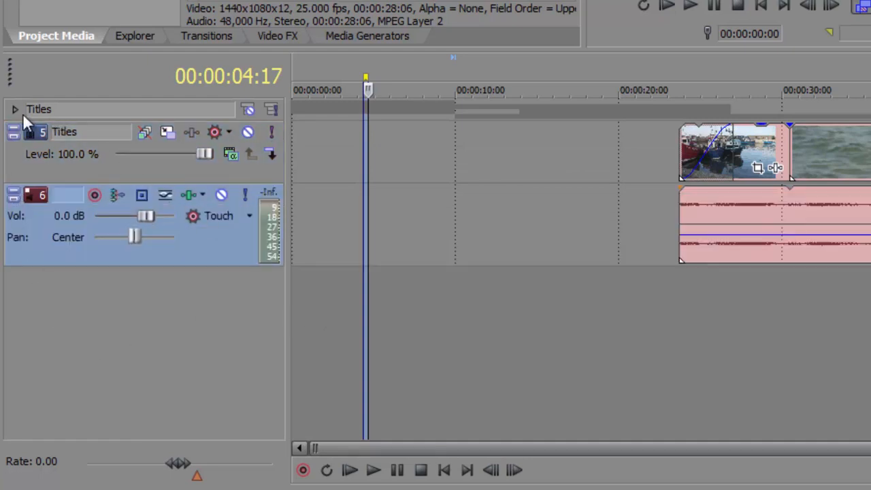
Step: Expand the Titles track group and try restoring the heights of tracks 1 and 2, minimizing each again
click(14, 109)
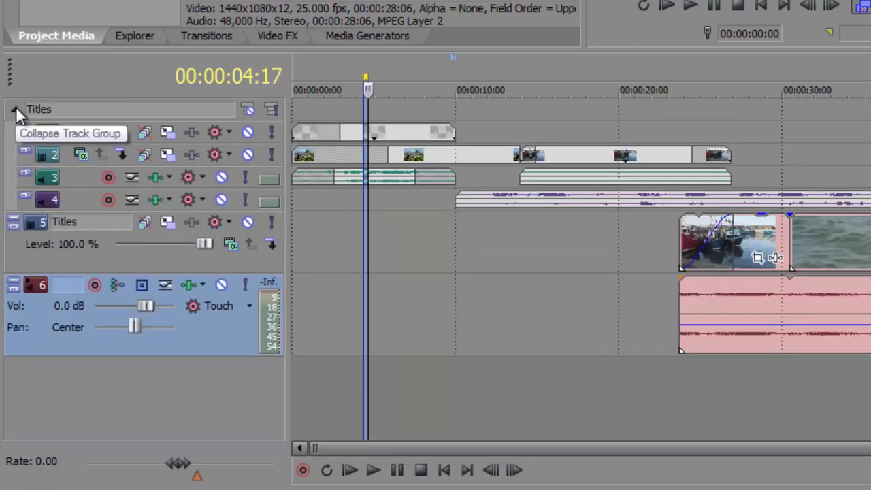
click(14, 109)
click(15, 109)
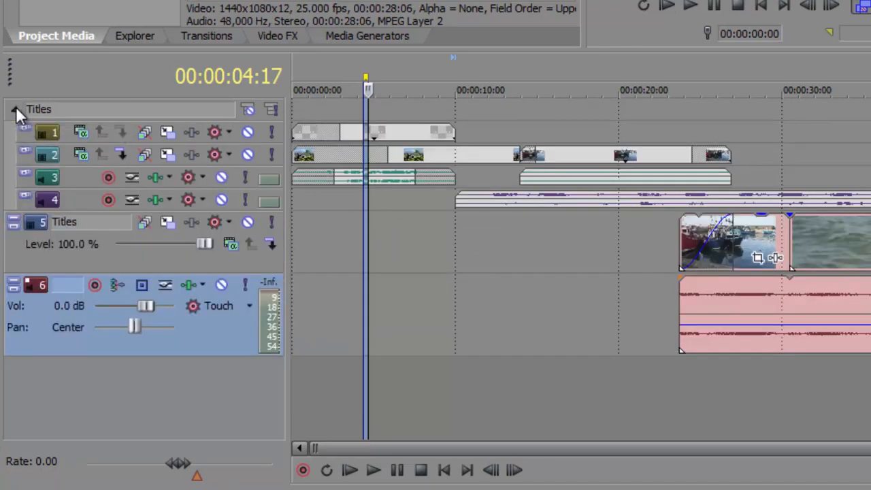
click(25, 128)
click(24, 129)
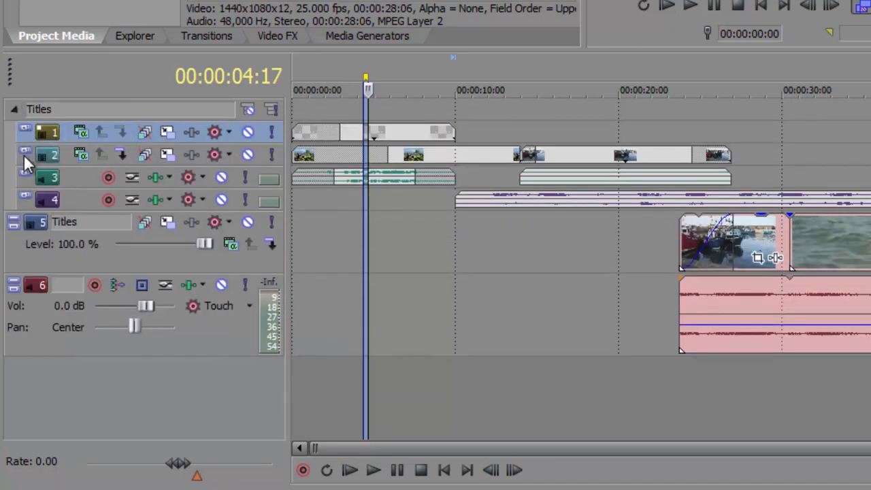
click(25, 151)
click(25, 150)
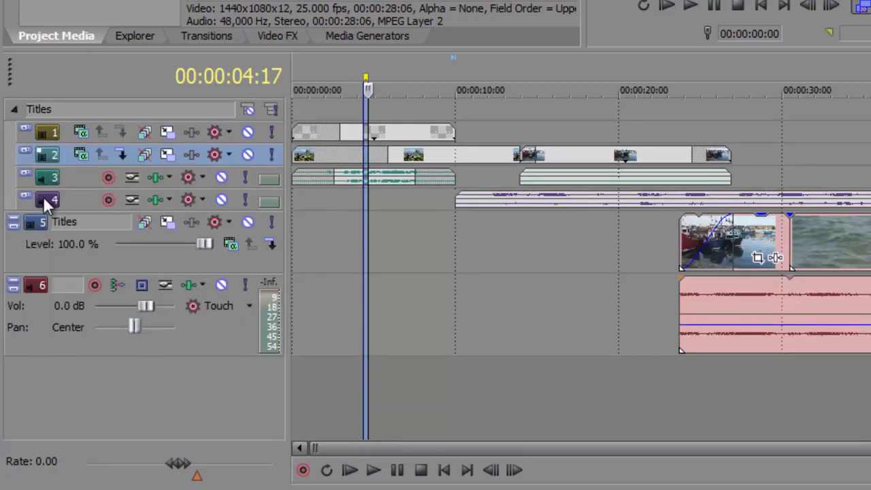
Step: Move the purple music track out of the Titles track group to the end of the track list and restore its height
drag(45, 197, 45, 389)
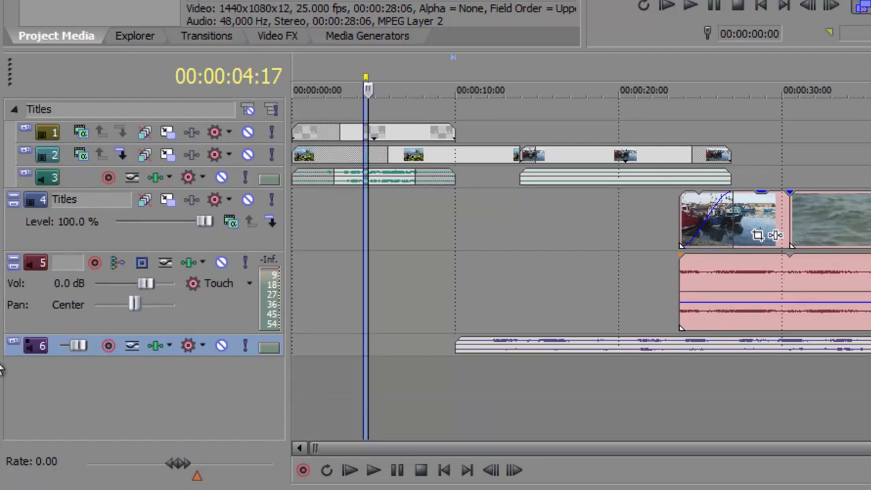
click(15, 346)
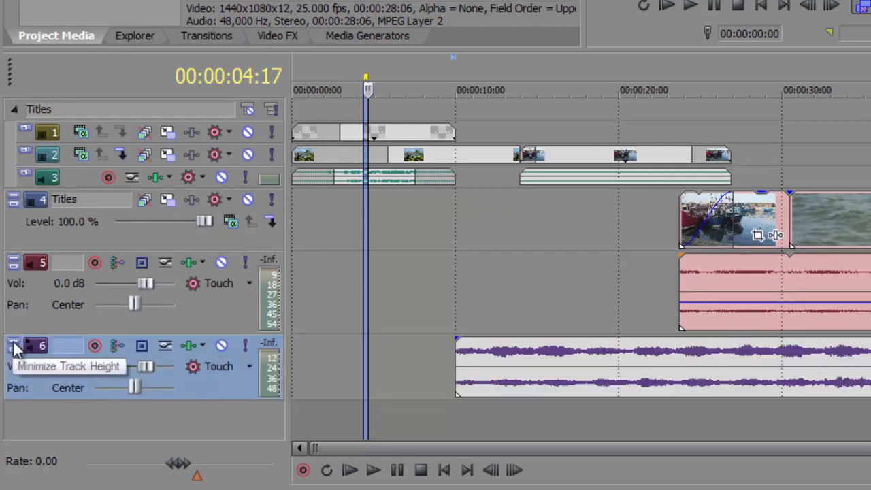
click(15, 346)
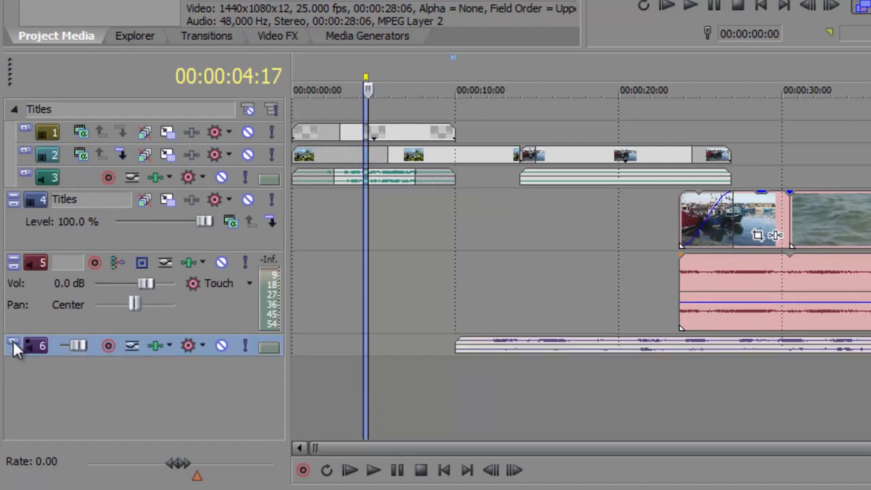
click(14, 347)
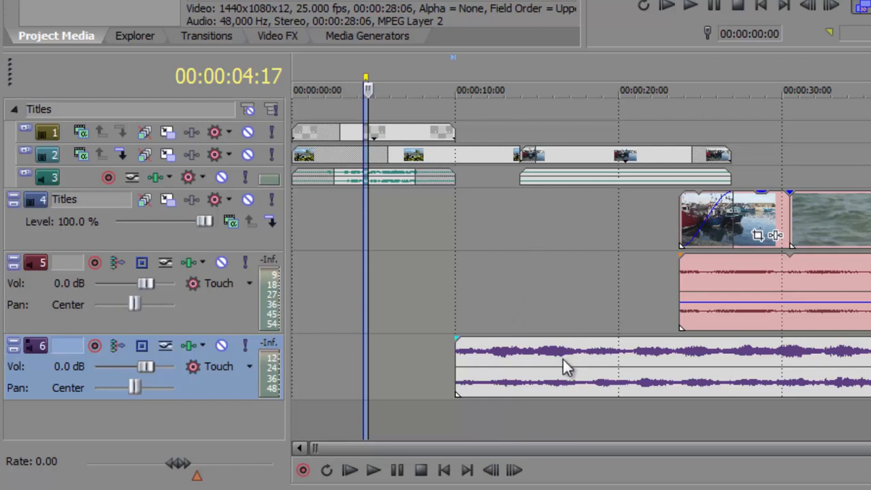
Step: Create a new event group from the first audio event on track 3 and the music event on track 6
click(382, 176)
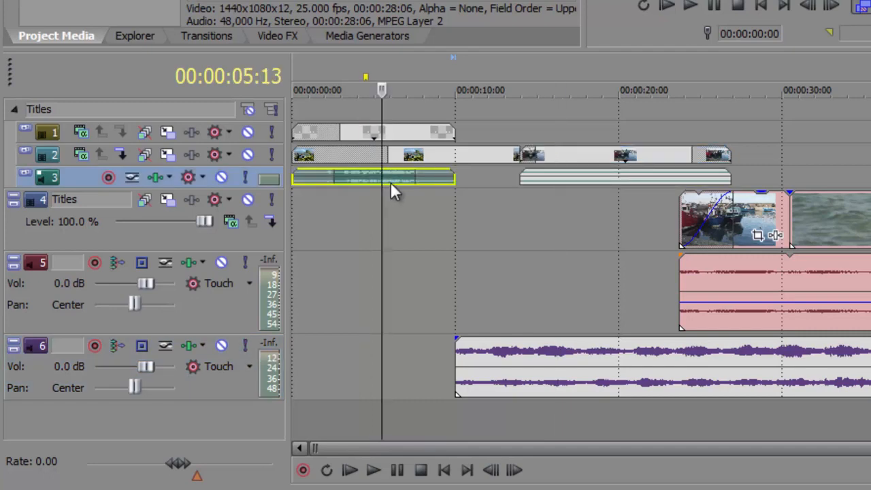
ctrl+click(504, 364)
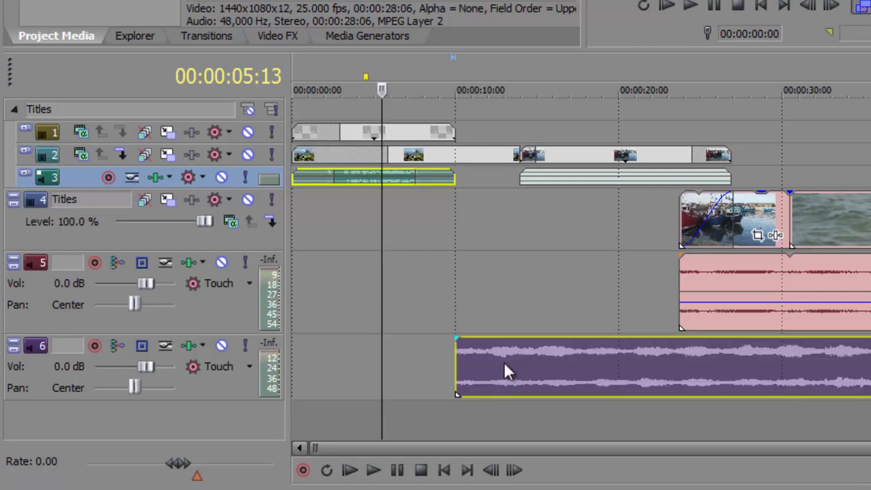
right_click(505, 364)
mouse_move(512, 232)
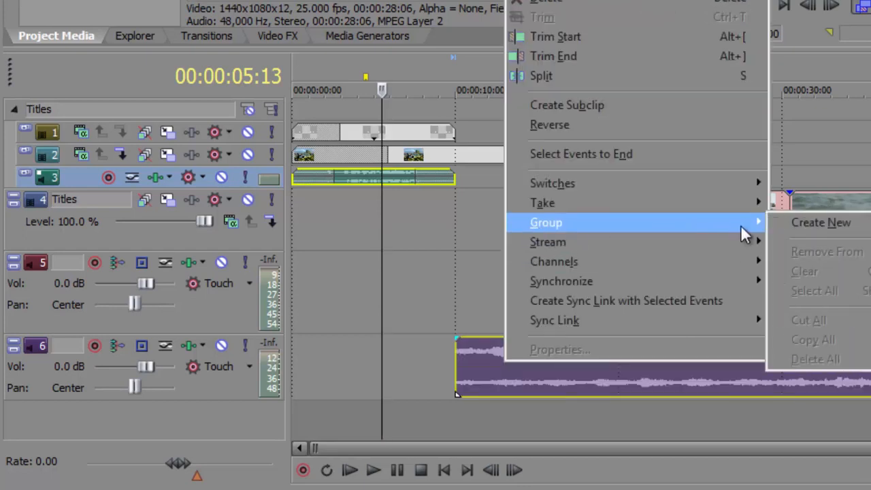
click(821, 225)
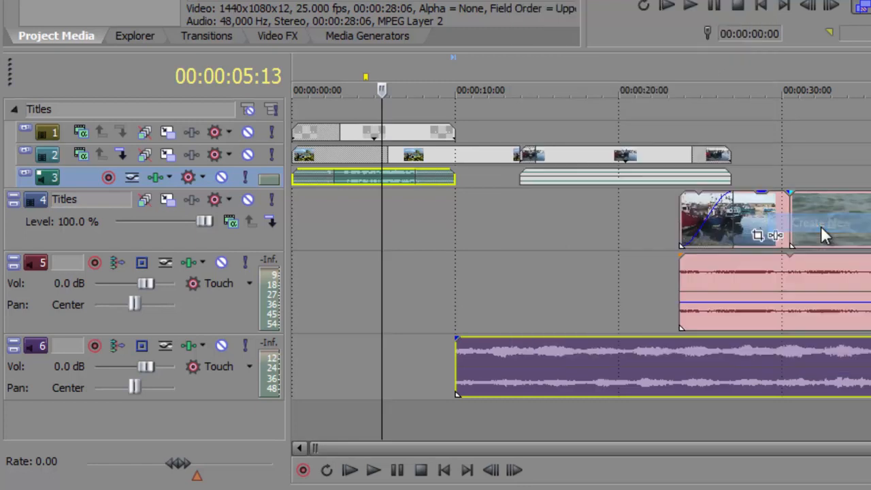
Step: Collapse the Titles track group and clear the event selection
click(14, 110)
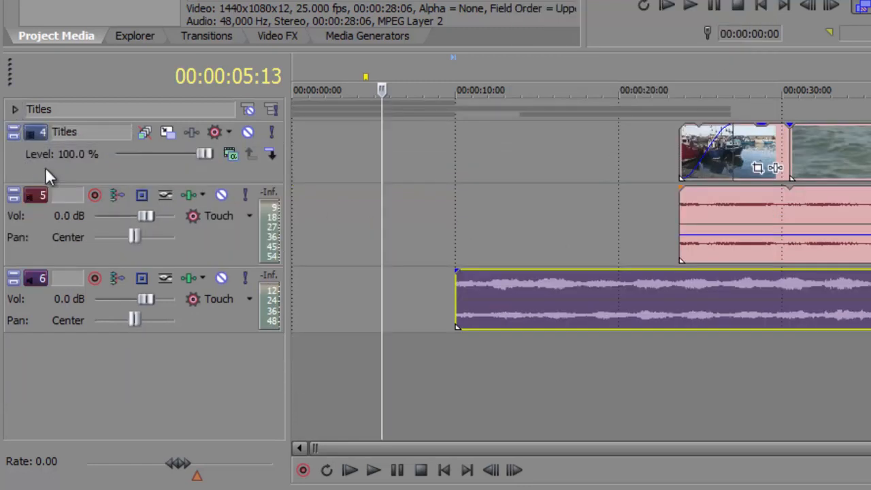
click(409, 361)
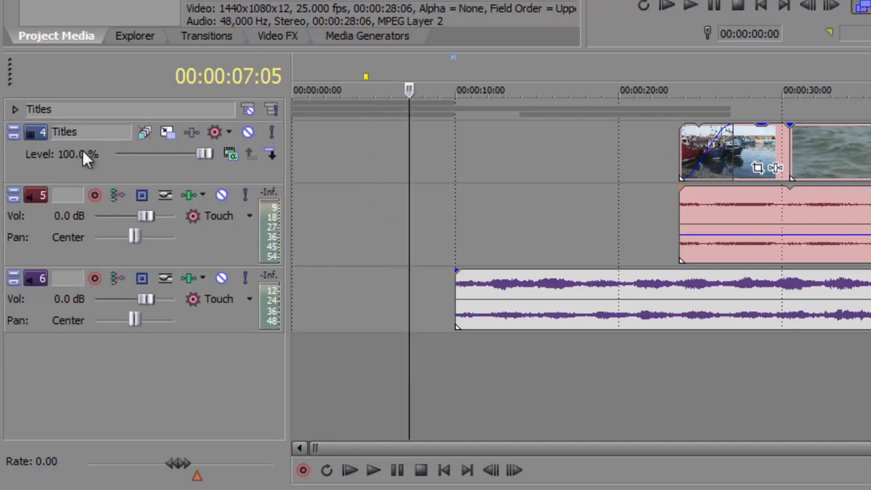
click(15, 108)
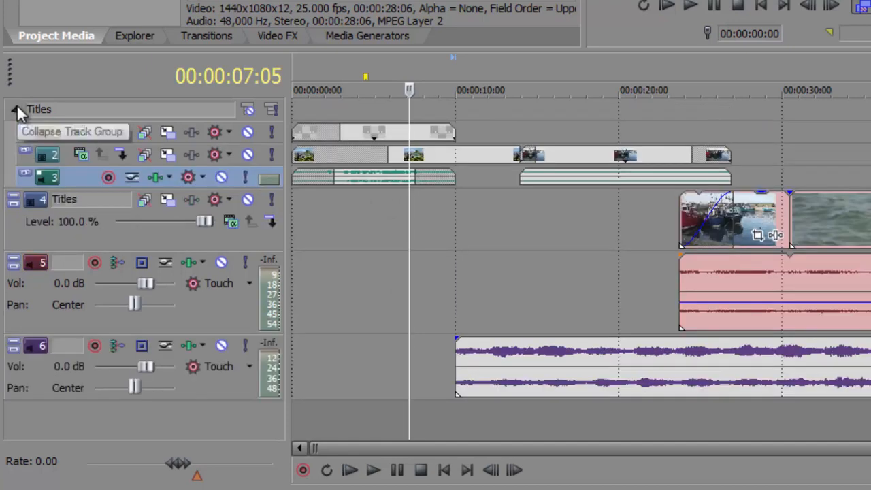
click(15, 110)
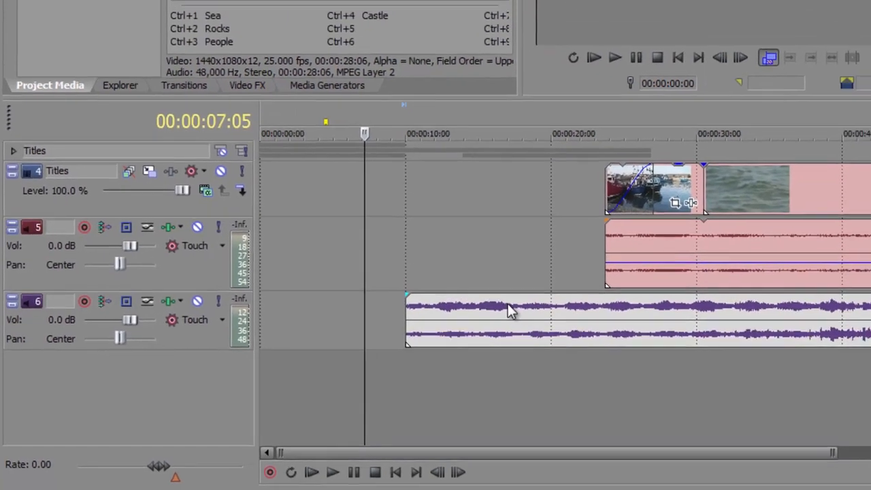
Step: Try moving the grouped music event on track 6 about 37 seconds forward along the timeline, and undo the move
click(508, 306)
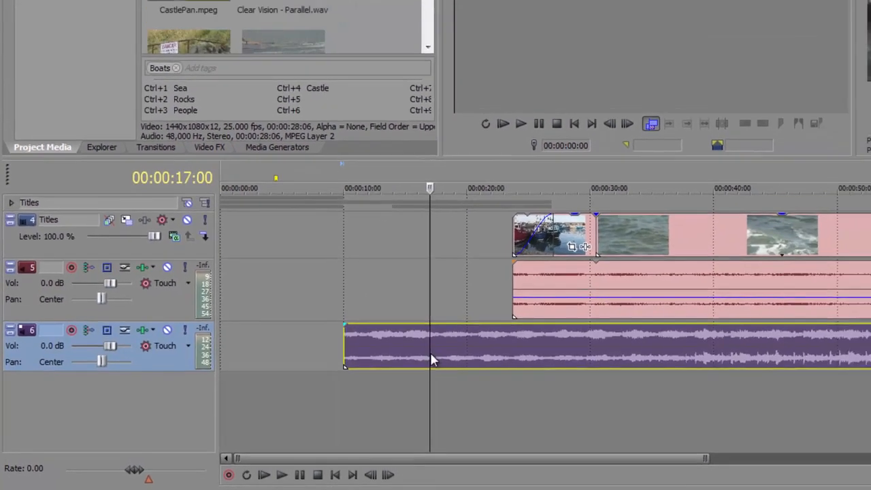
drag(421, 320, 541, 324)
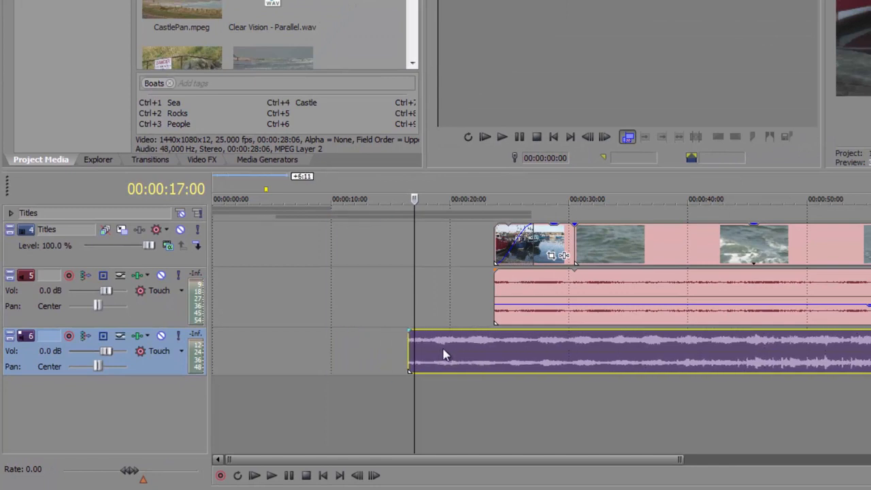
drag(443, 355, 801, 362)
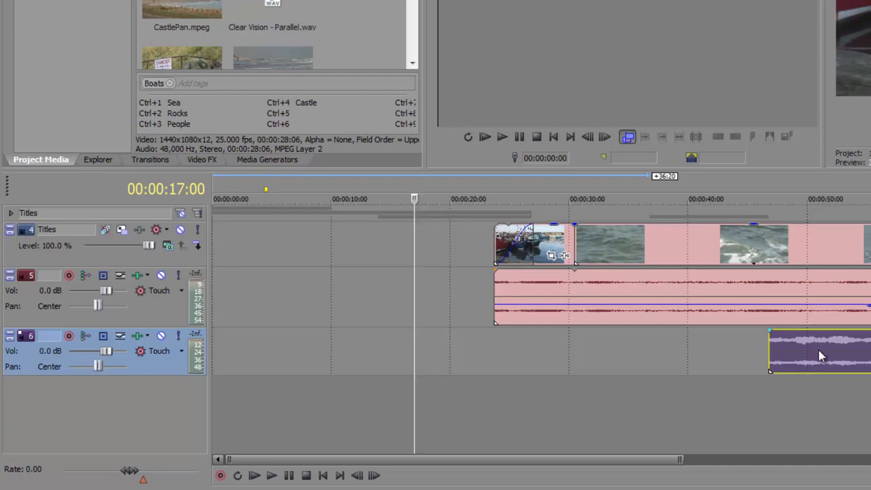
key(ctrl+z)
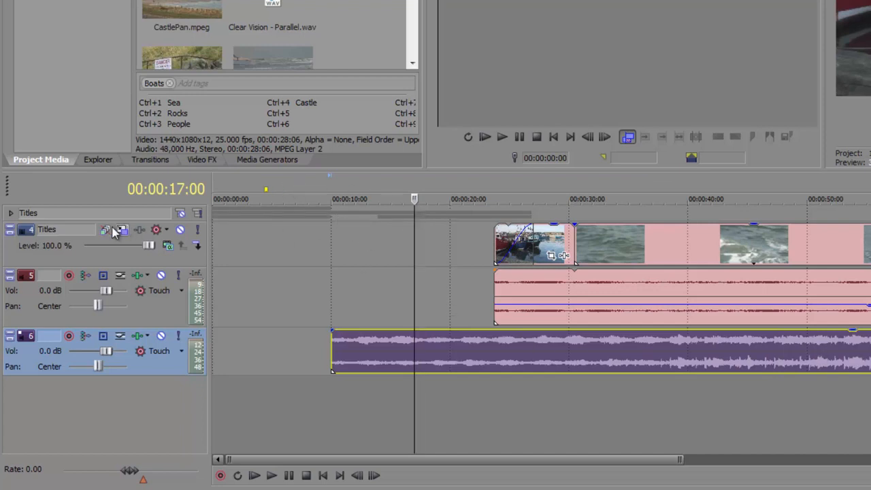
Step: Expand the Titles track group, lock all events on tracks 1, 2 and 3, and collapse the group again
click(11, 214)
click(256, 262)
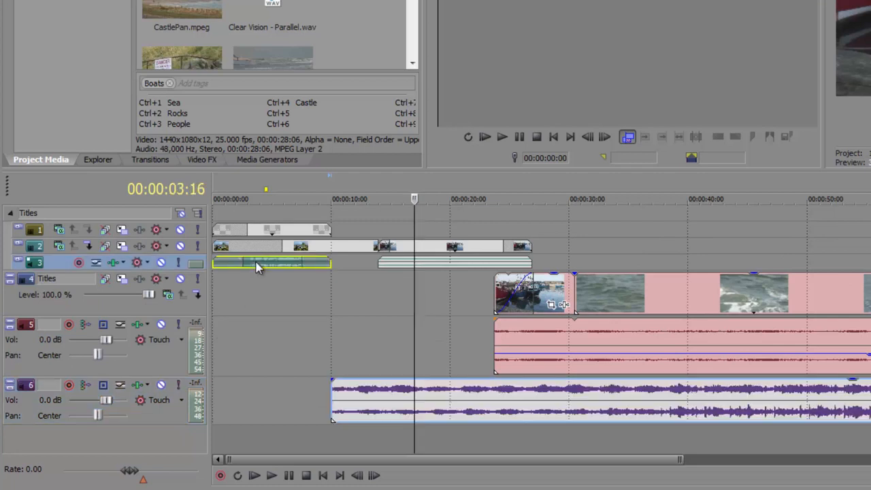
ctrl+click(436, 259)
ctrl+click(402, 254)
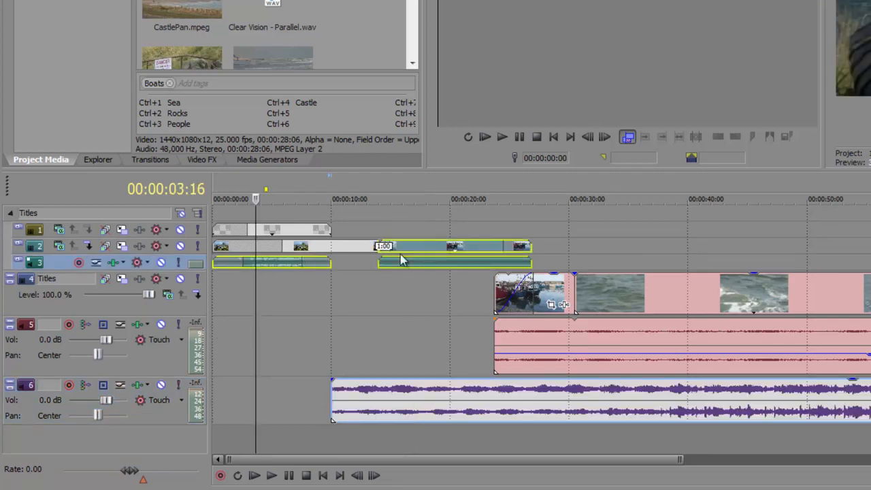
ctrl+click(309, 251)
ctrl+click(267, 232)
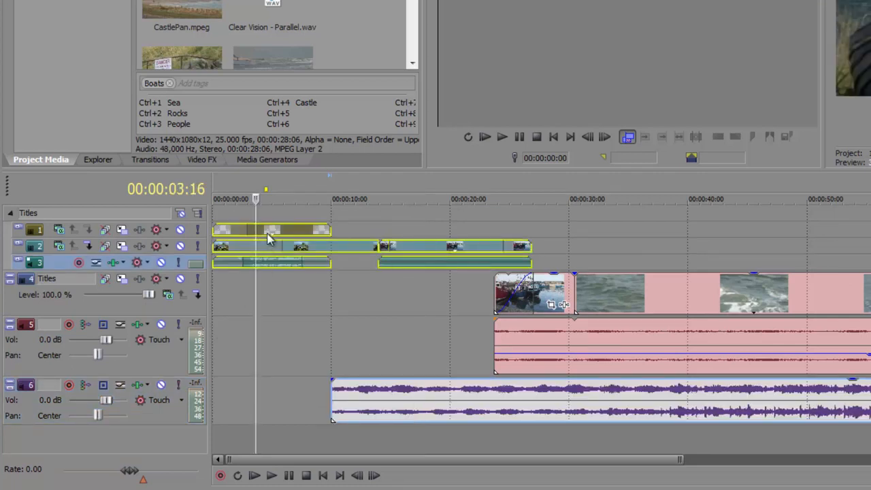
right_click(266, 232)
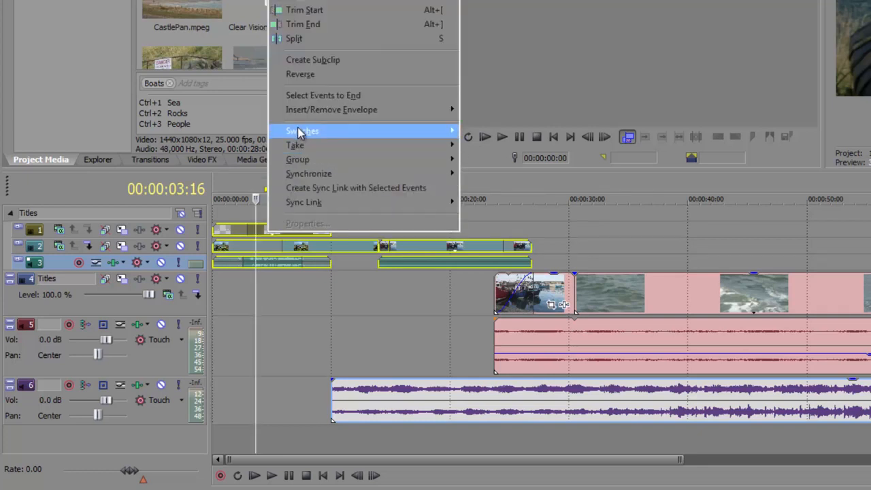
mouse_move(331, 132)
click(484, 145)
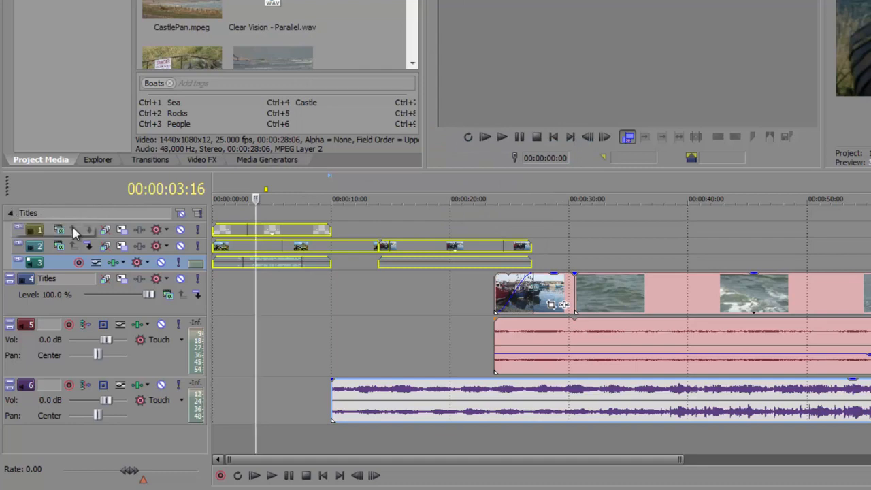
click(340, 355)
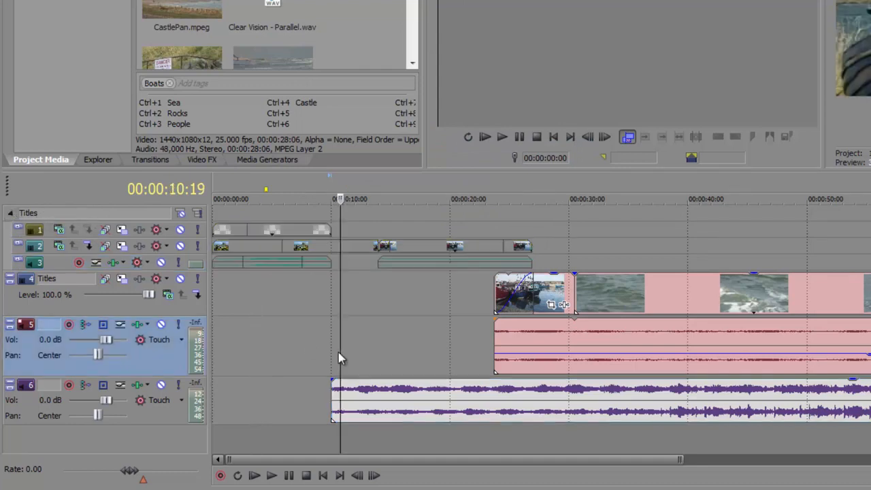
click(11, 214)
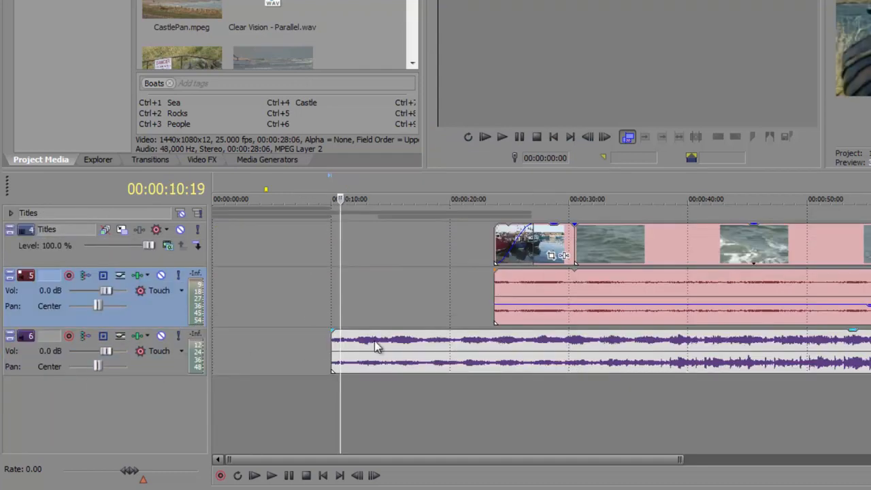
Step: Try moving the music event on track 6 about 27 seconds forward with the Titles events locked, and undo the move
click(378, 363)
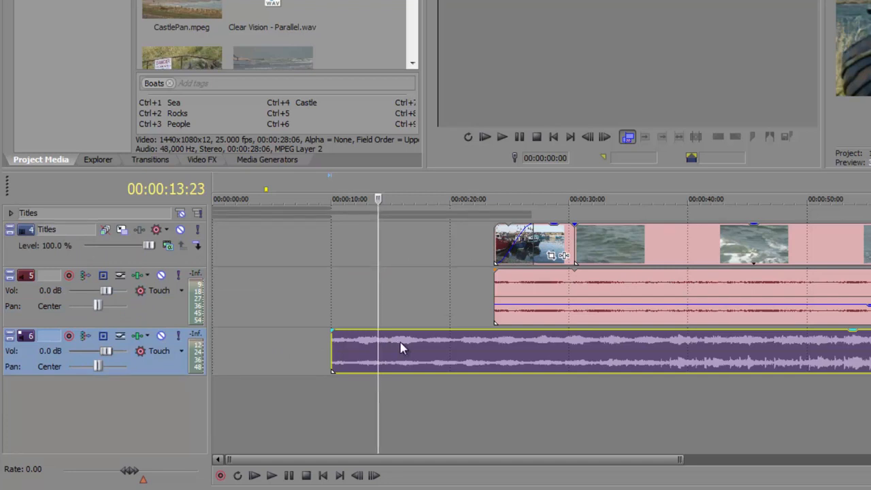
drag(402, 348, 722, 362)
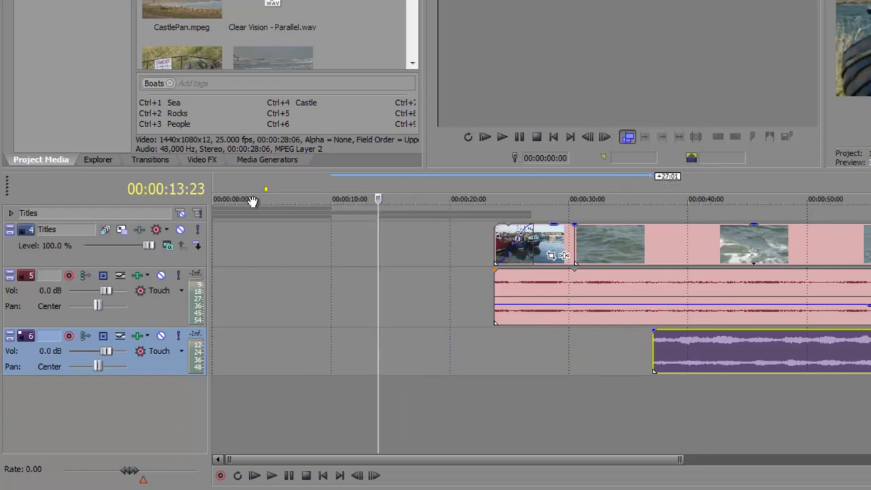
key(ctrl+z)
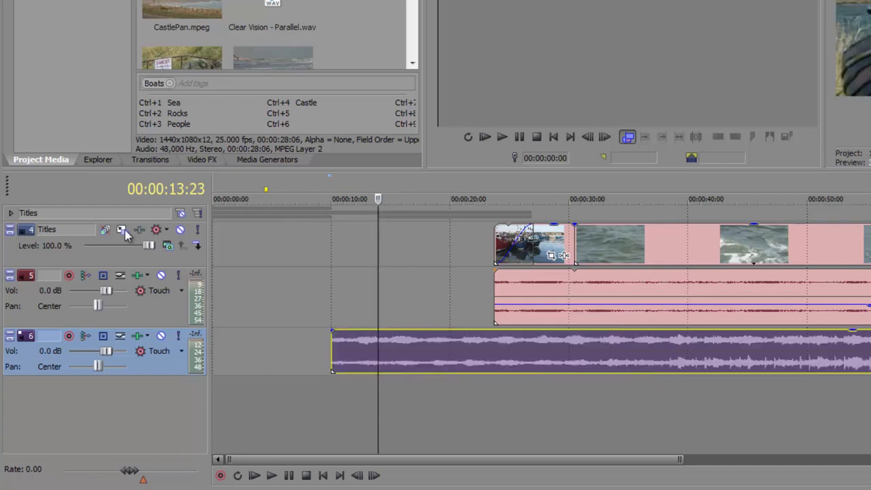
Step: Expand the Titles track group, unlock all events on tracks 1, 2 and 3, and collapse the group again
click(10, 213)
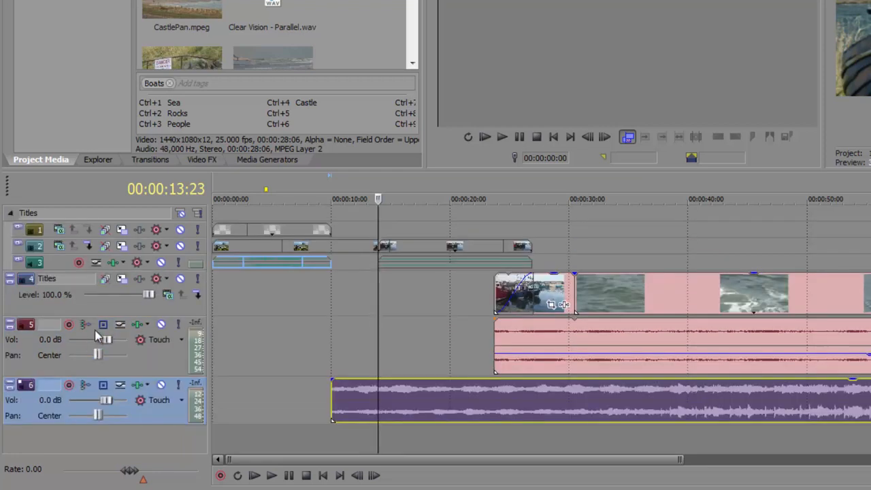
shift+click(257, 235)
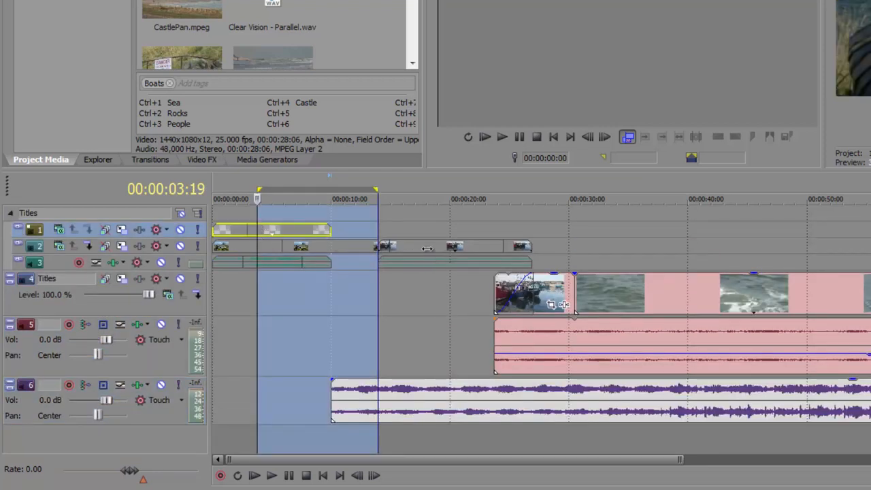
shift+click(426, 249)
ctrl+click(274, 245)
ctrl+click(278, 231)
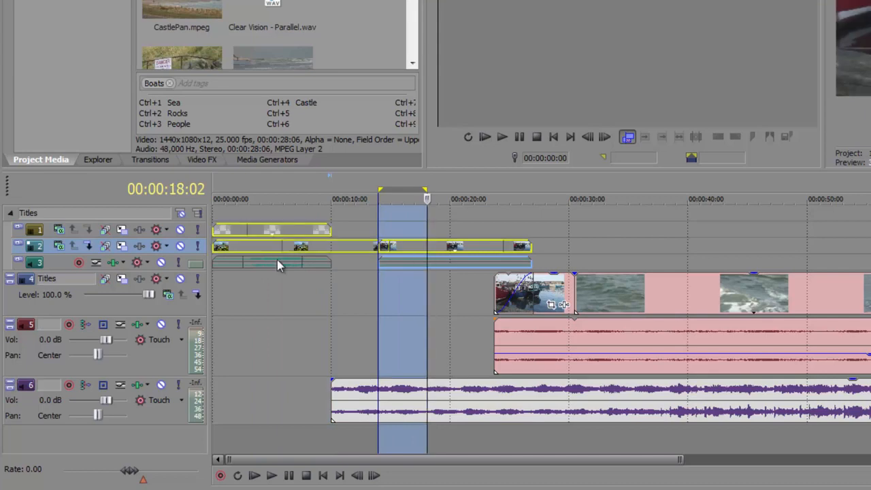
ctrl+click(277, 263)
ctrl+click(451, 263)
right_click(451, 263)
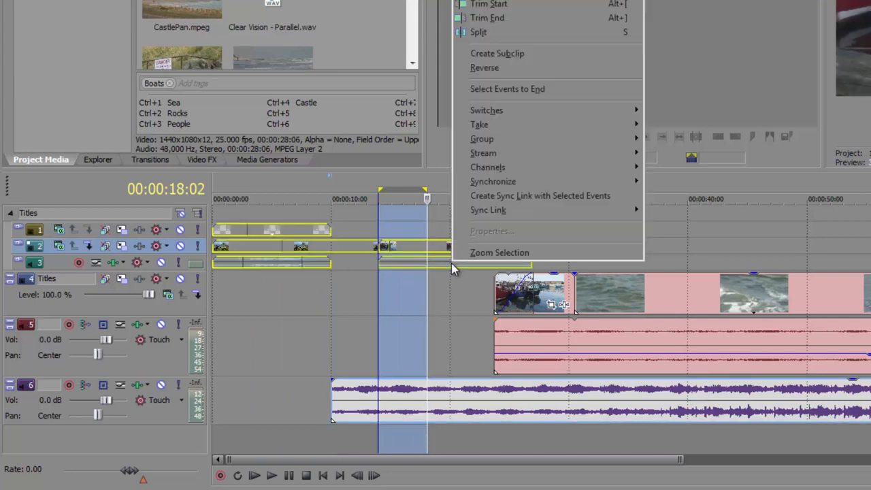
mouse_move(517, 110)
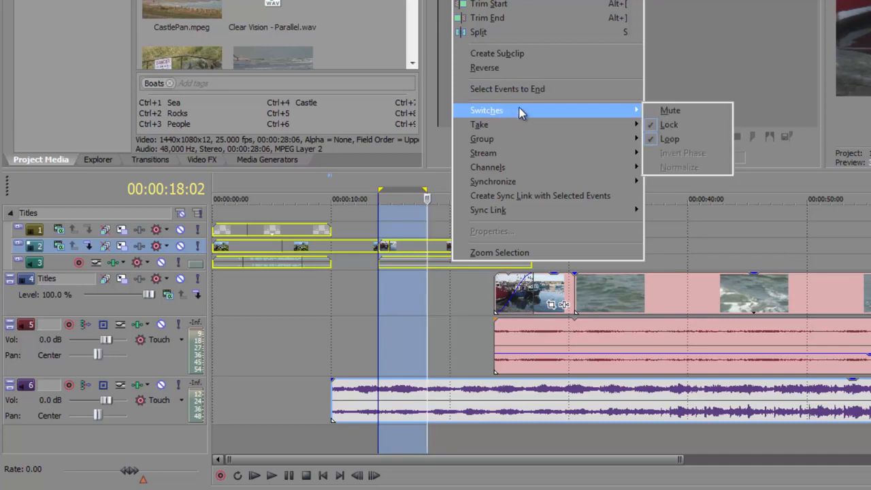
click(678, 122)
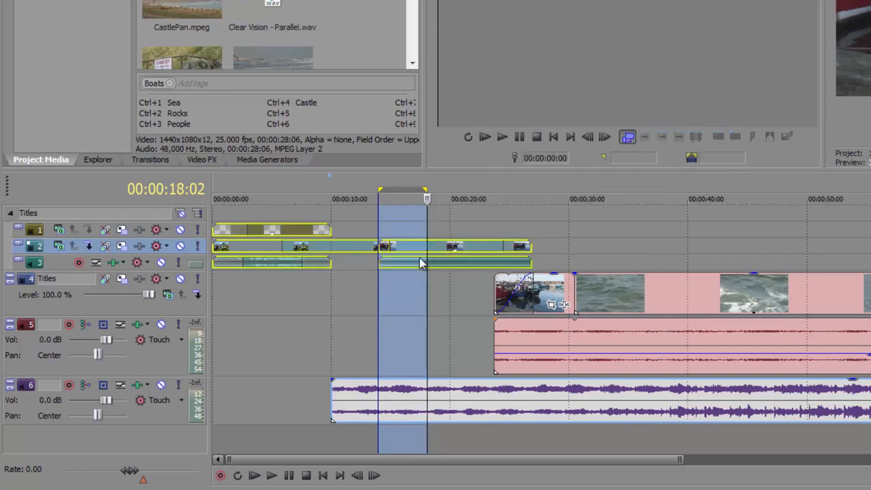
click(347, 299)
click(10, 212)
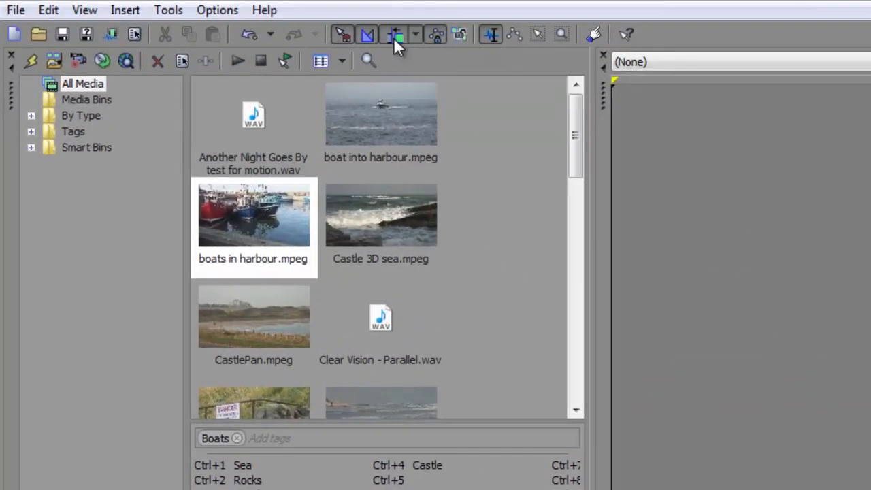
Step: Try trimming the start of the music event on track 6 with auto ripple affecting all tracks, markers and regions
click(416, 37)
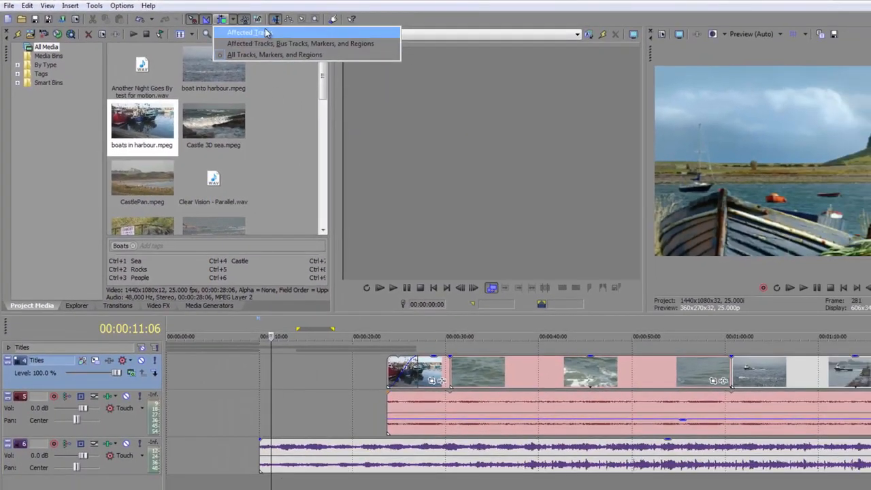
click(289, 95)
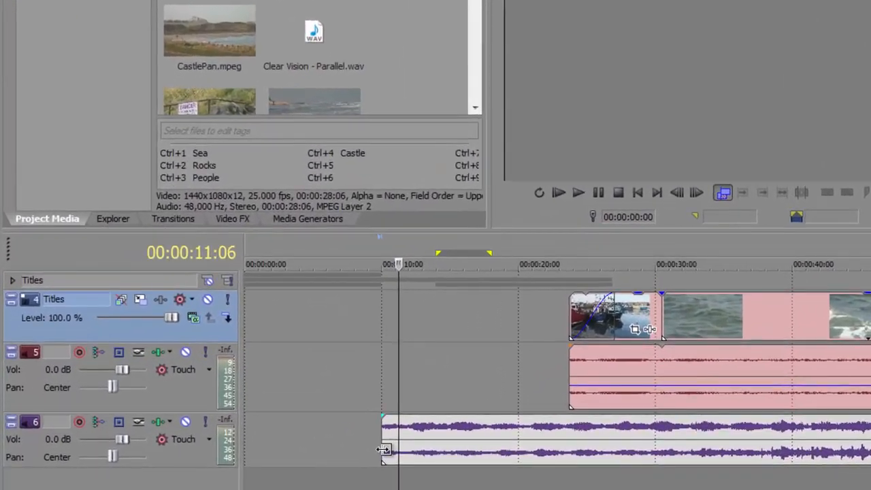
drag(286, 460, 374, 469)
drag(506, 463, 569, 474)
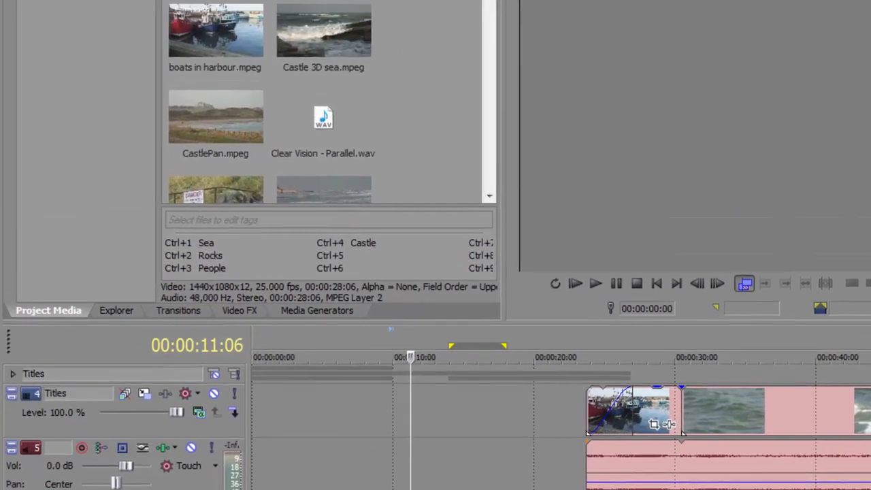
Step: Set the auto ripple mode to Affected Tracks
click(366, 2)
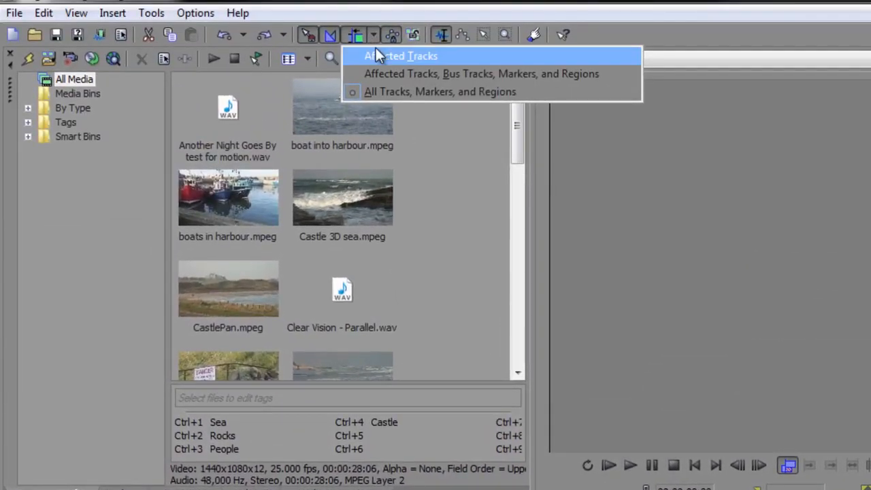
click(375, 50)
click(373, 36)
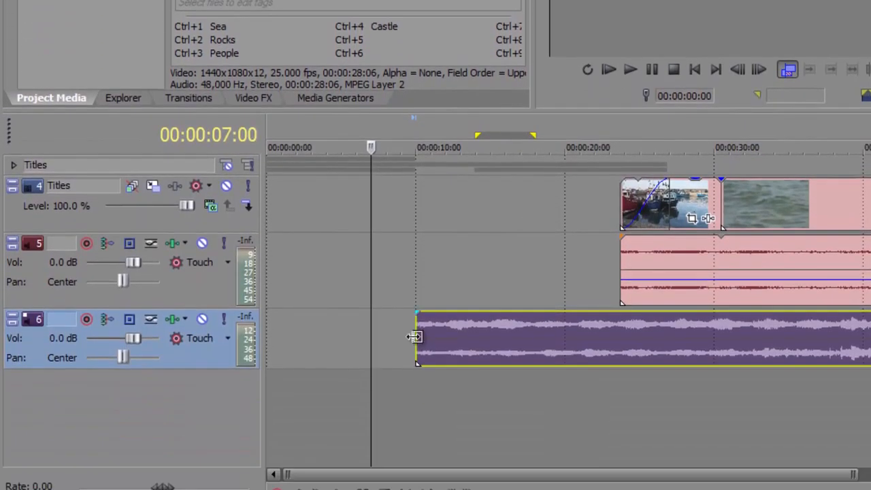
Step: Try trimming the start of the music event on track 6 three times in Affected Tracks mode, and undo the trims
drag(415, 390, 612, 403)
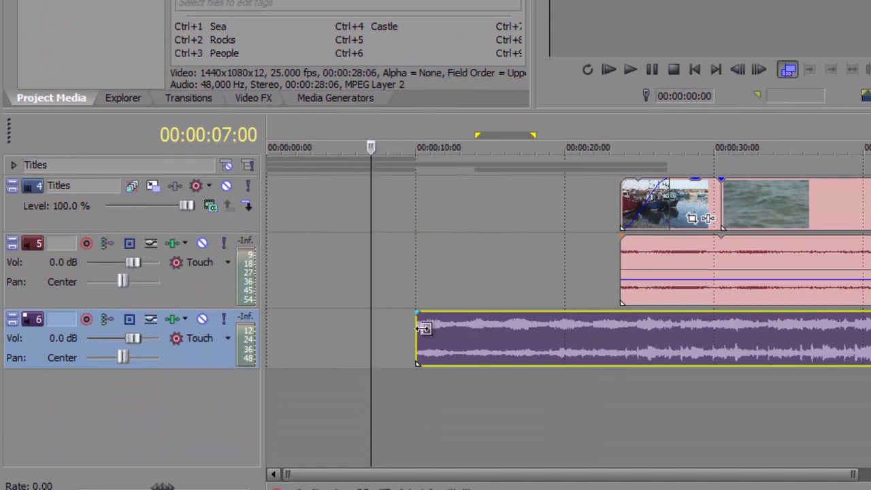
drag(418, 330, 631, 358)
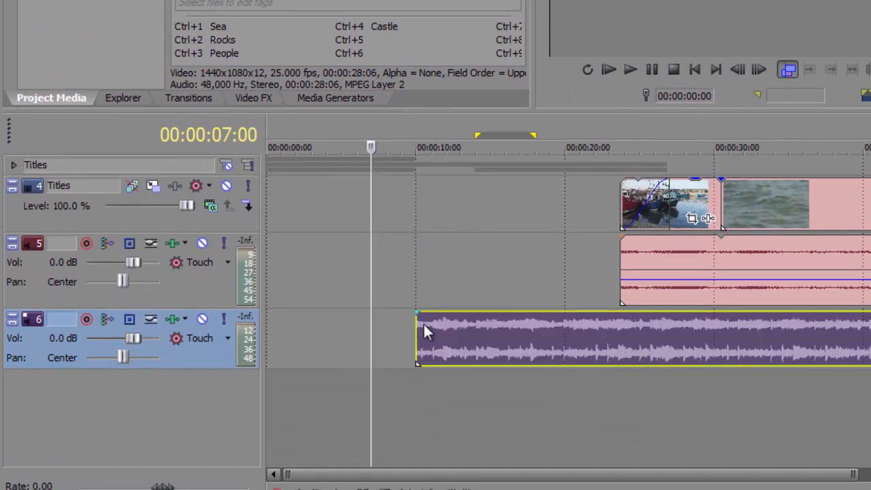
drag(416, 329, 870, 329)
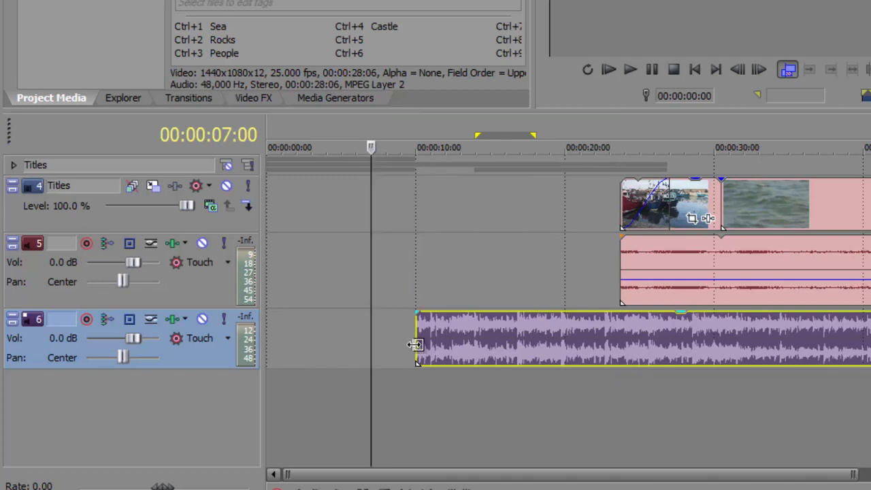
key(ctrl+z)
key(ctrl+z)
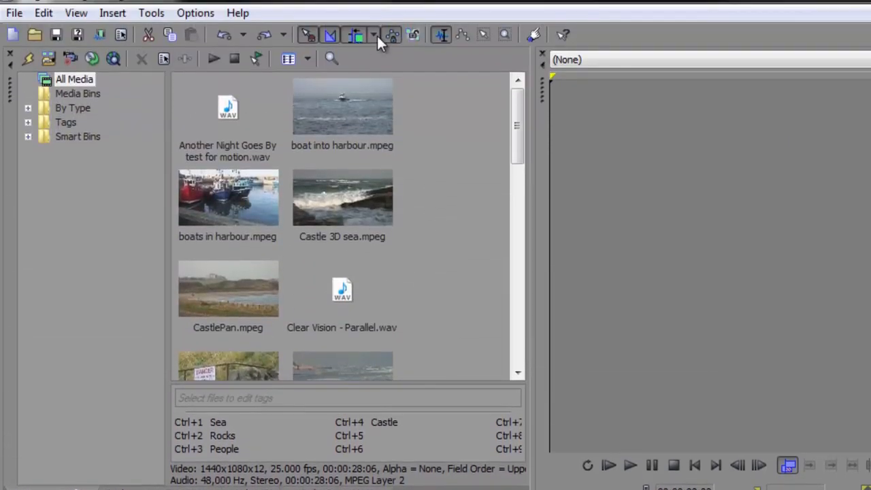
Step: Review the auto ripple modes, select all events on tracks 1, 2 and 3, and examine their Lock switch
click(377, 36)
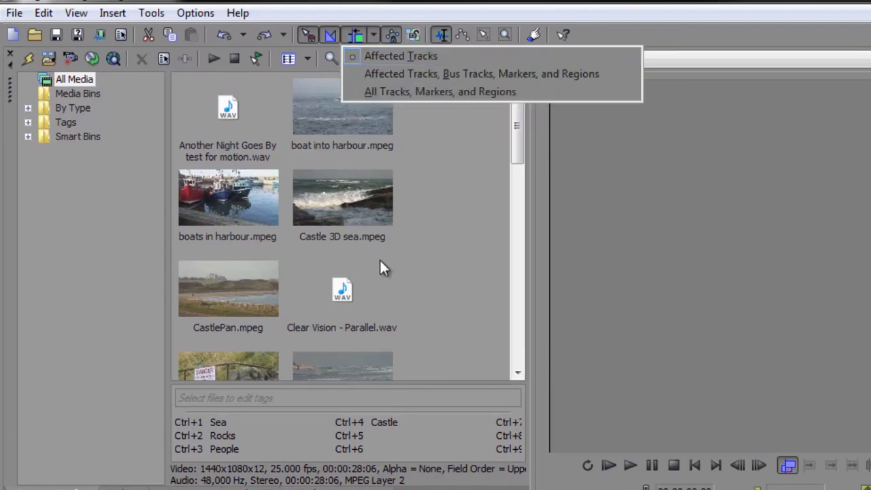
click(183, 340)
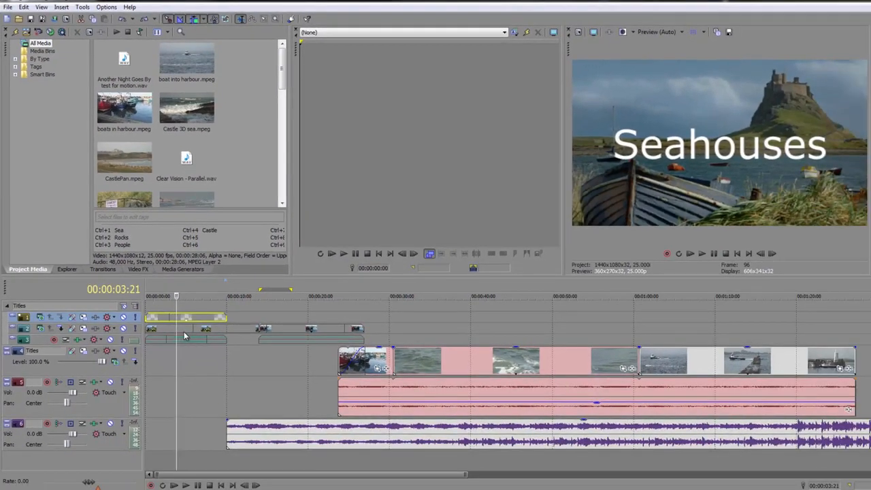
ctrl+click(184, 331)
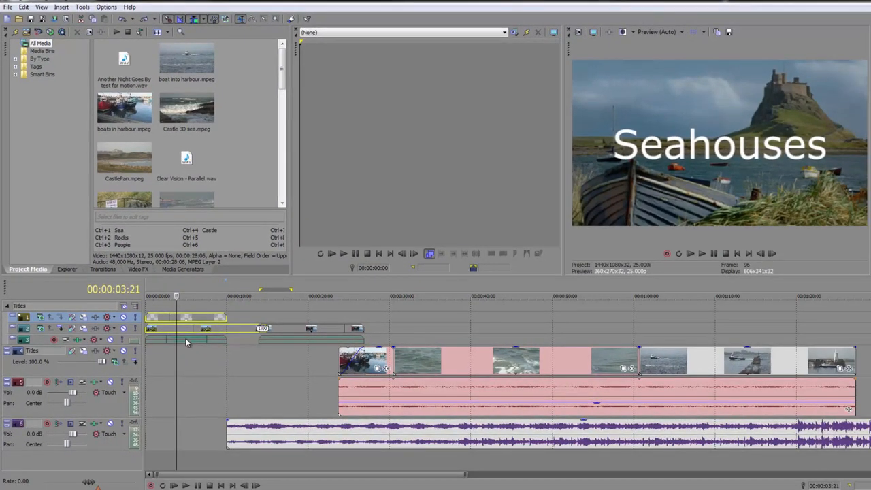
ctrl+click(187, 342)
ctrl+click(310, 330)
ctrl+click(309, 340)
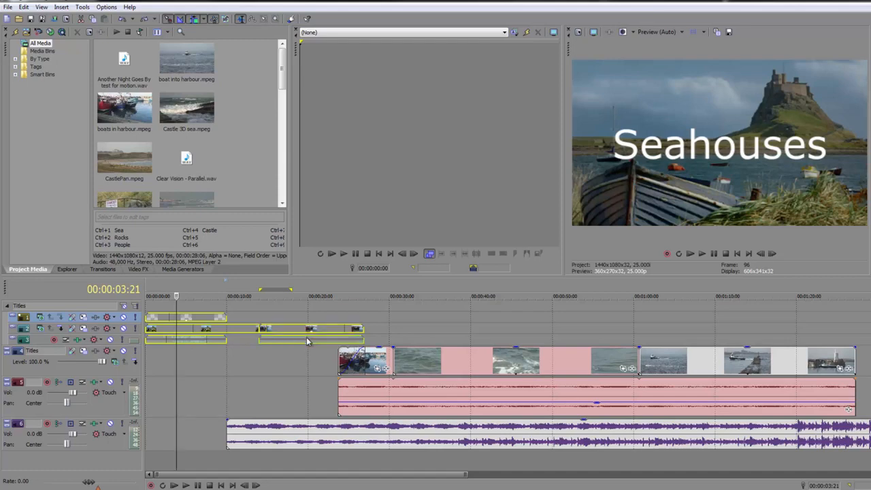
right_click(308, 338)
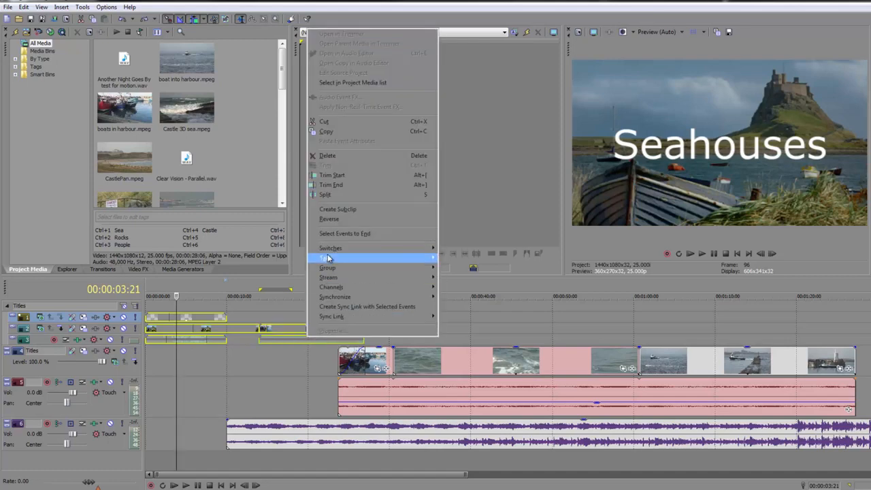
mouse_move(437, 253)
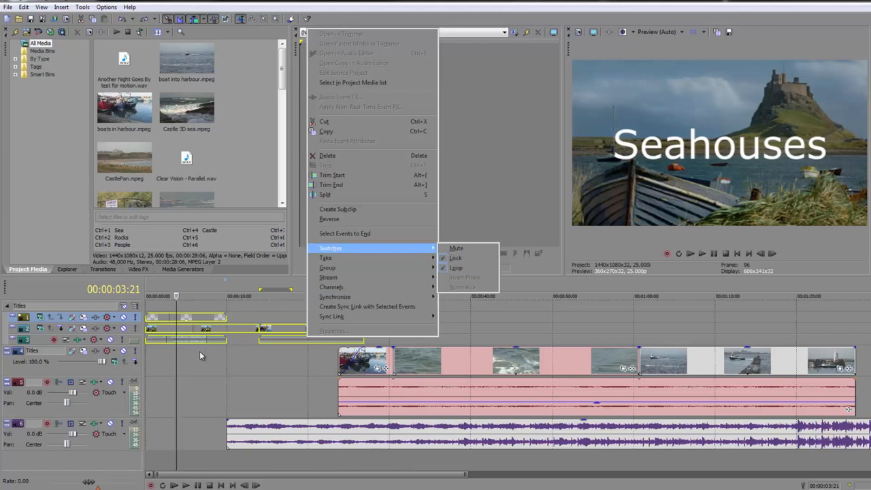
click(196, 330)
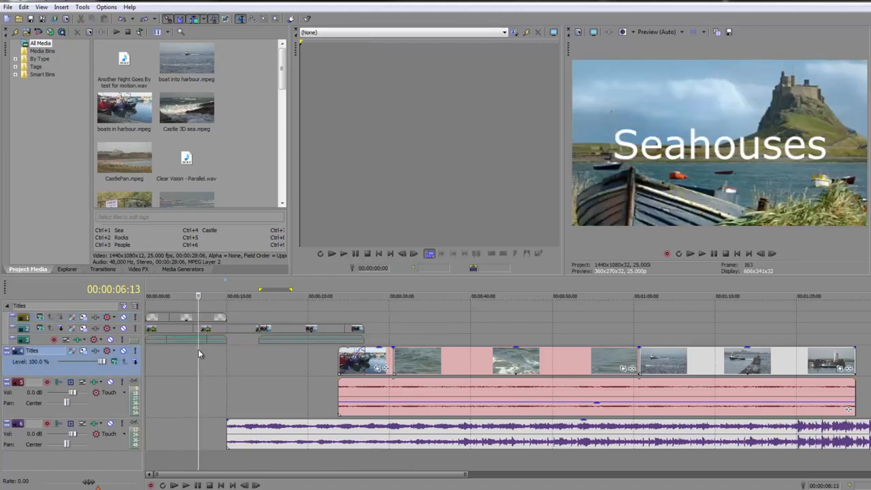
Step: Set the auto ripple mode to All Tracks, Markers, and Regions, and check the setting
click(203, 19)
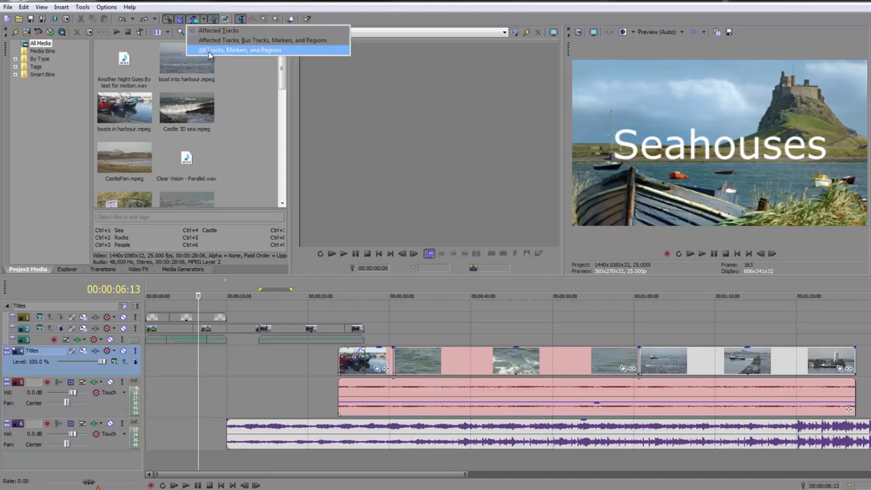
click(240, 49)
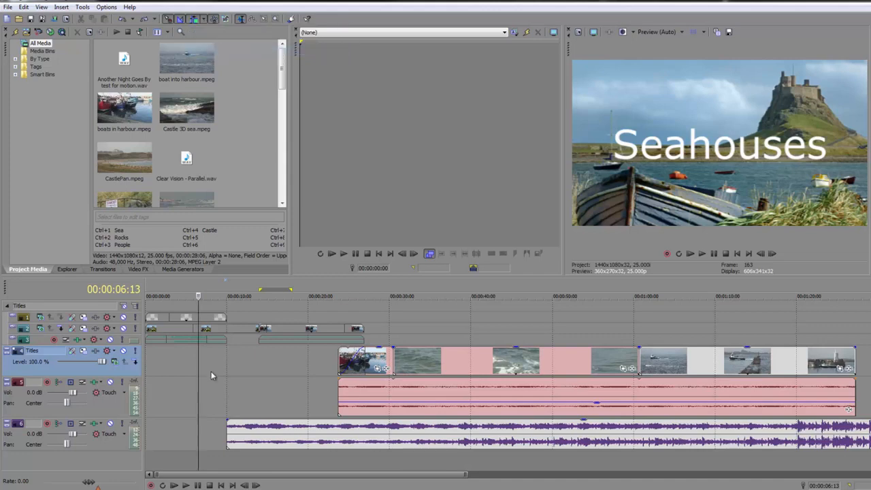
click(203, 21)
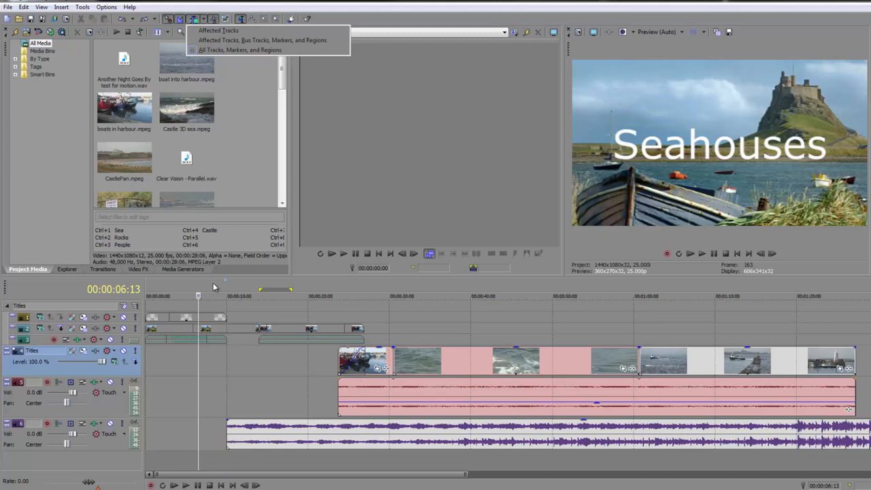
Step: Try trimming about 26 seconds off the start of the music event on track 6, and undo the trim
click(228, 434)
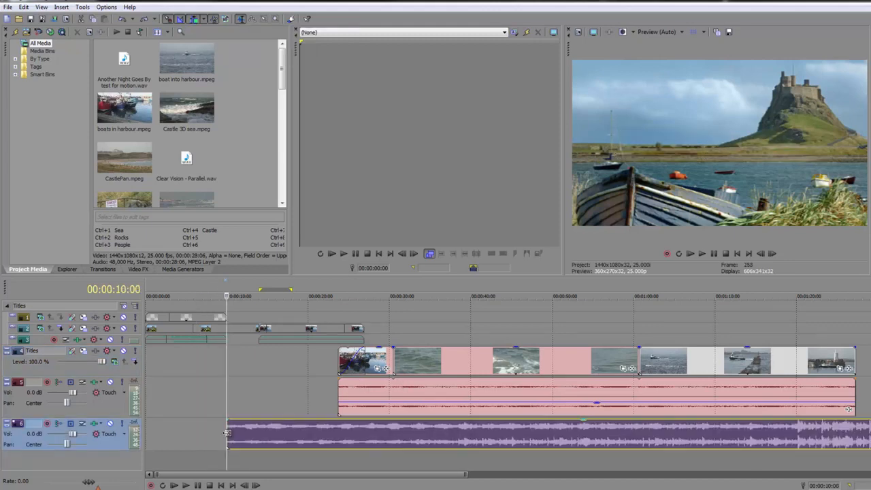
drag(228, 434, 440, 449)
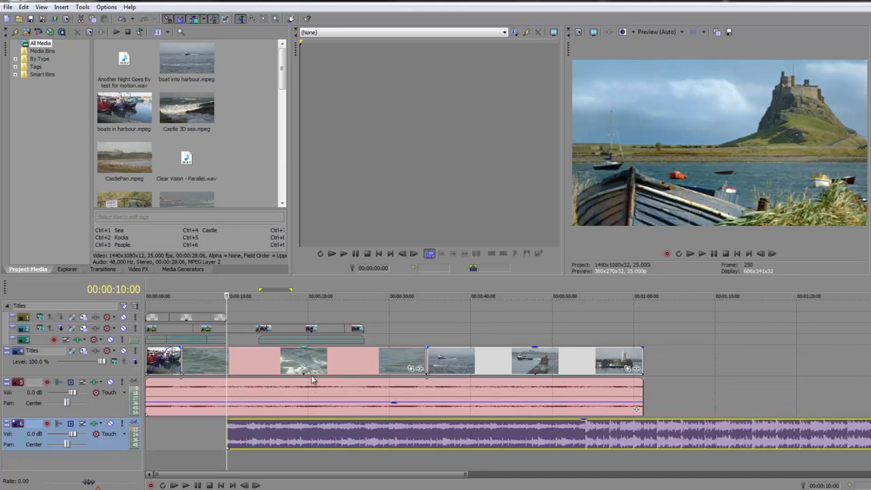
key(ctrl+z)
key(ctrl+z)
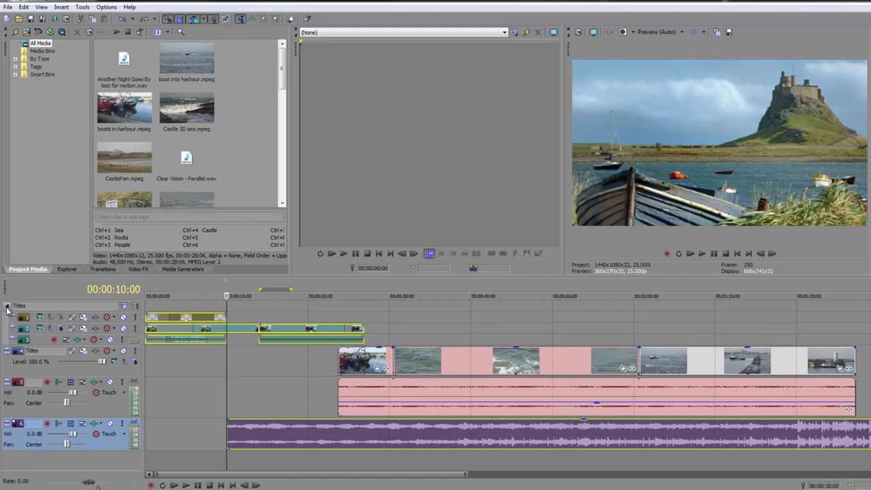
Step: Collapse the Titles track group and set the auto ripple mode to Affected Tracks
click(7, 308)
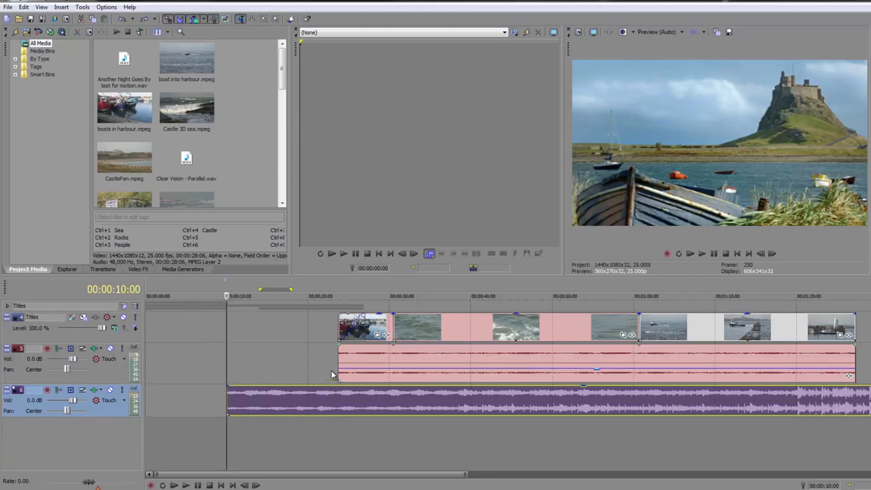
click(203, 20)
click(209, 32)
Step: Select tracks 4, 5 and 6 and combine them into a track group
click(38, 338)
shift+click(94, 411)
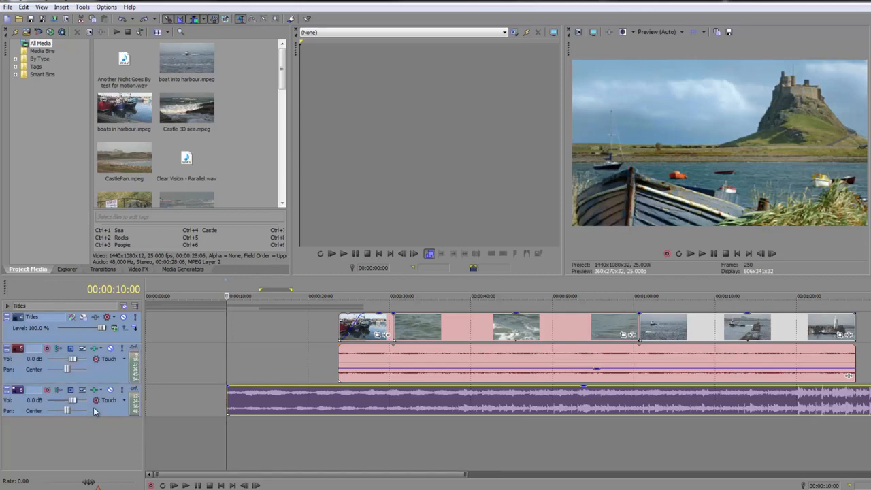
right_click(25, 337)
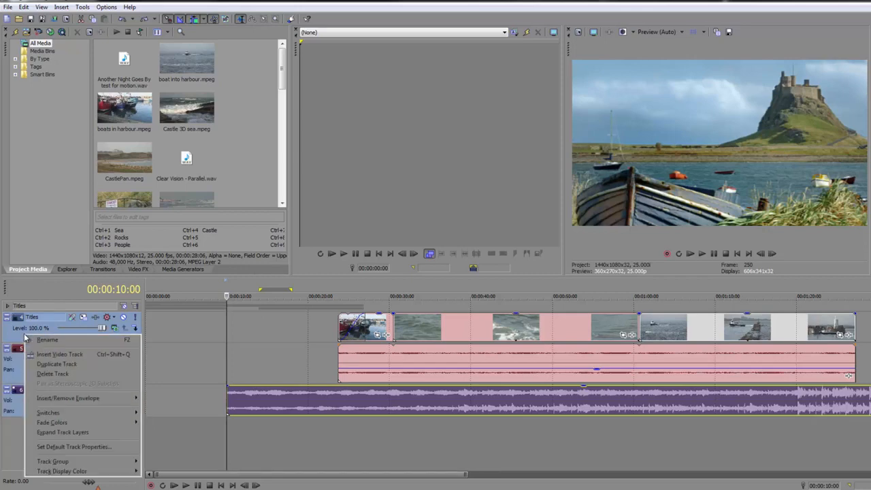
mouse_move(62, 465)
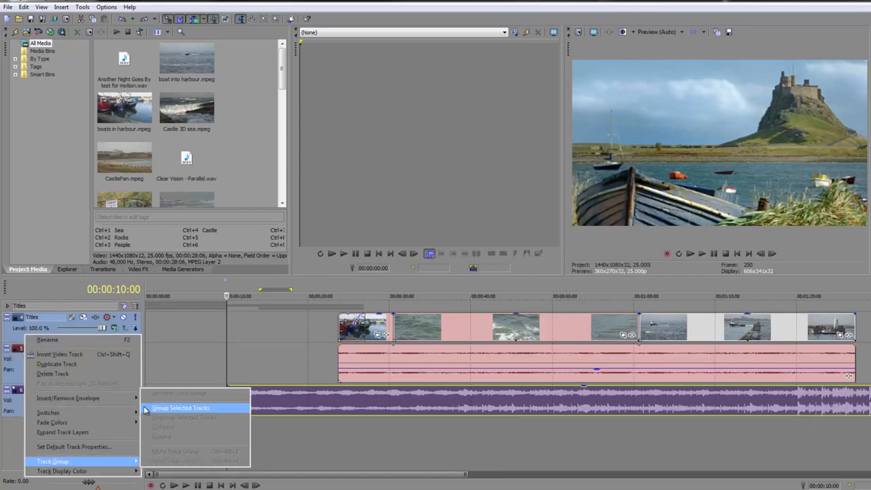
click(180, 408)
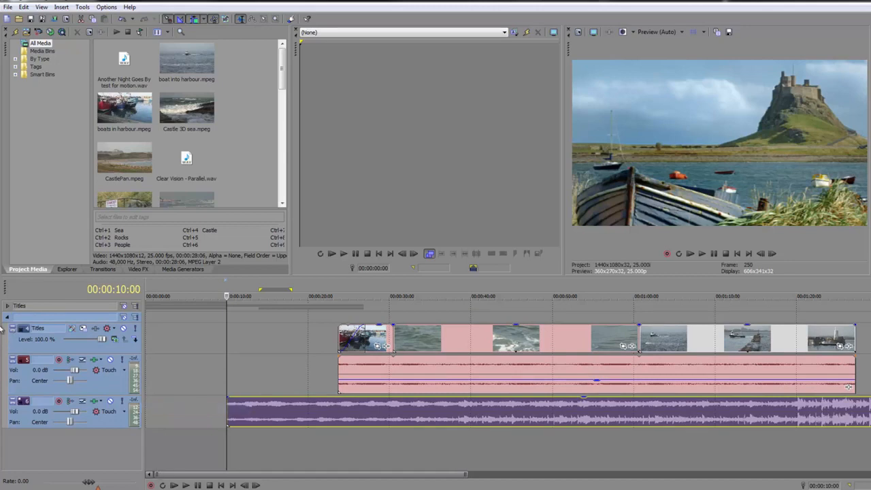
Step: Collapse the new track group and name it Conflict
click(8, 318)
double_click(36, 318)
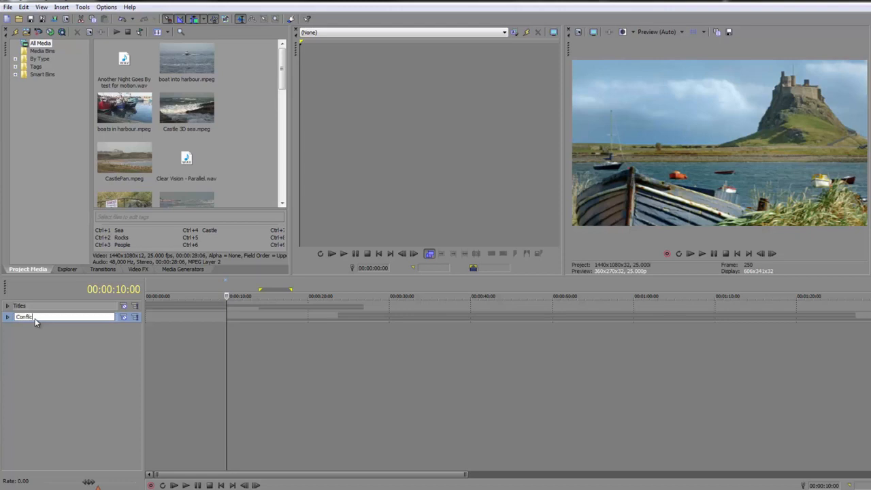
key(Return)
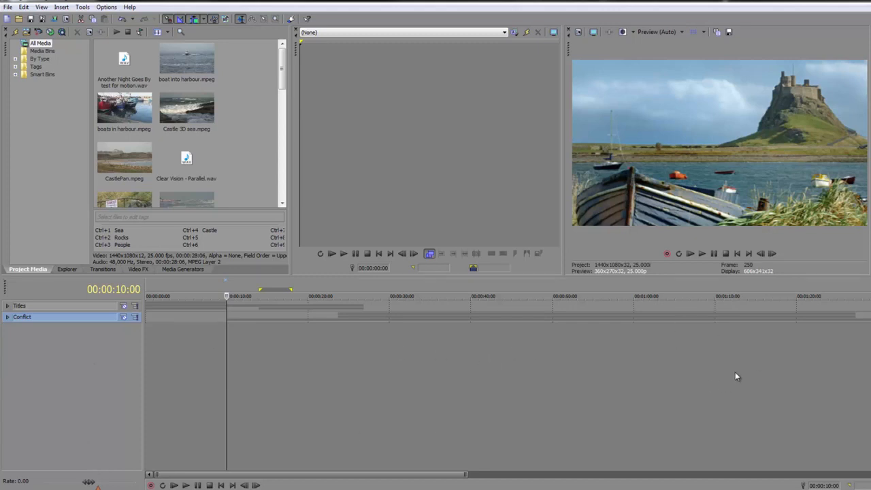
Step: Set the auto ripple mode to Affected Tracks
drag(466, 478, 739, 476)
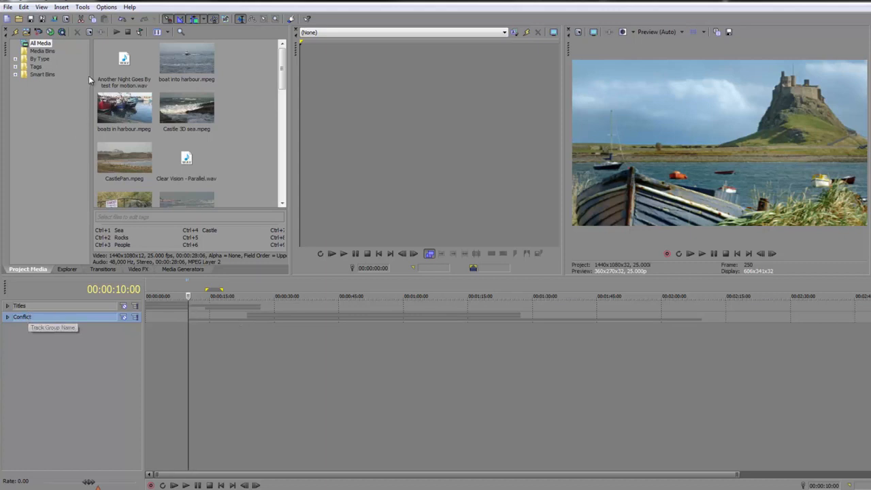
click(203, 19)
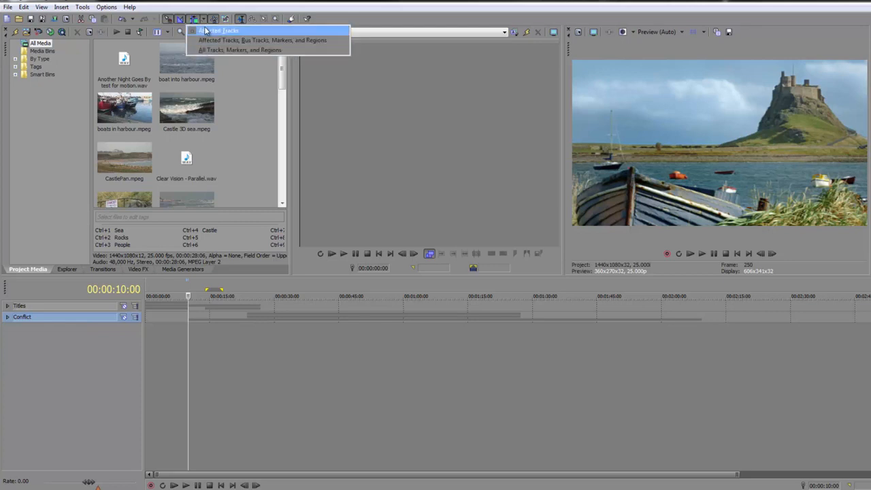
click(205, 31)
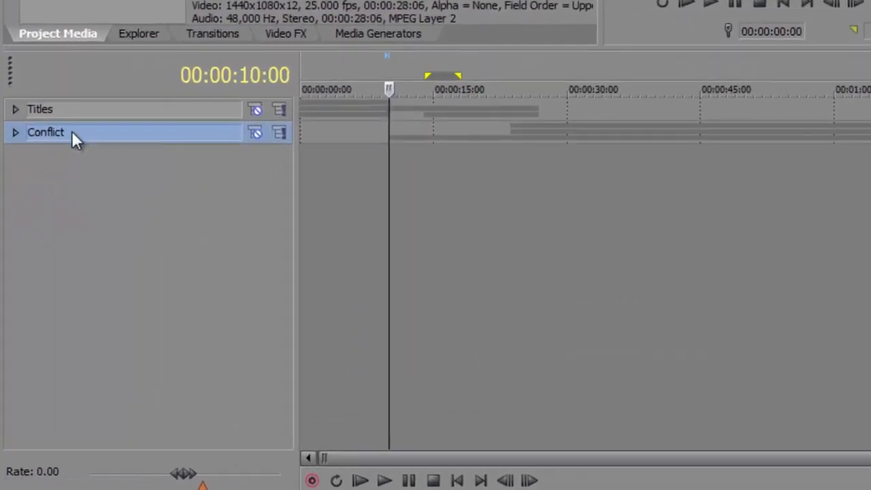
Step: Ungroup the Conflict and Titles track groups
right_click(72, 132)
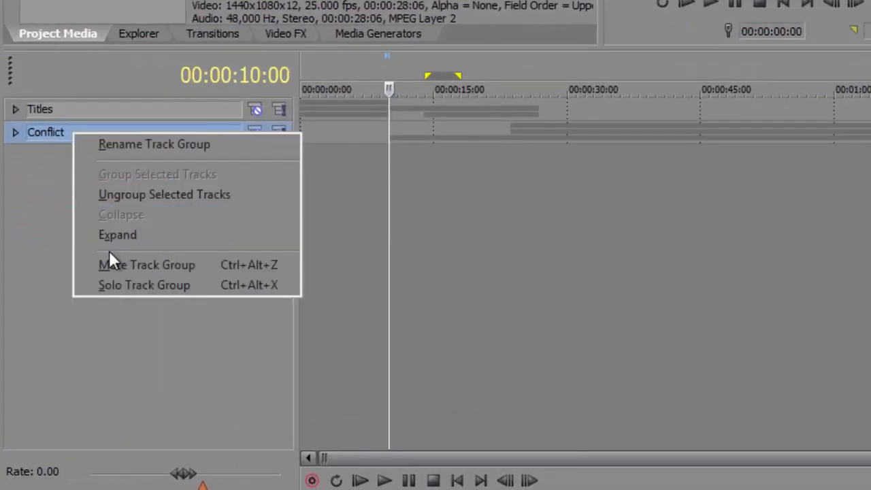
click(129, 194)
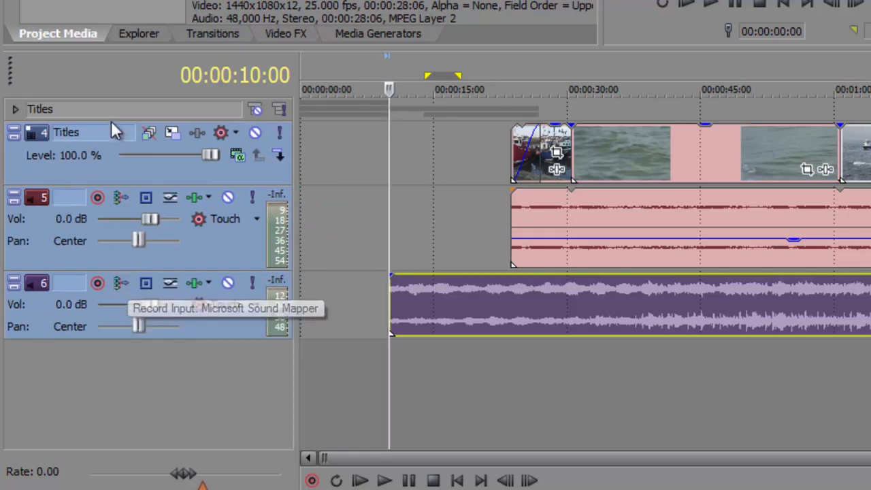
right_click(113, 104)
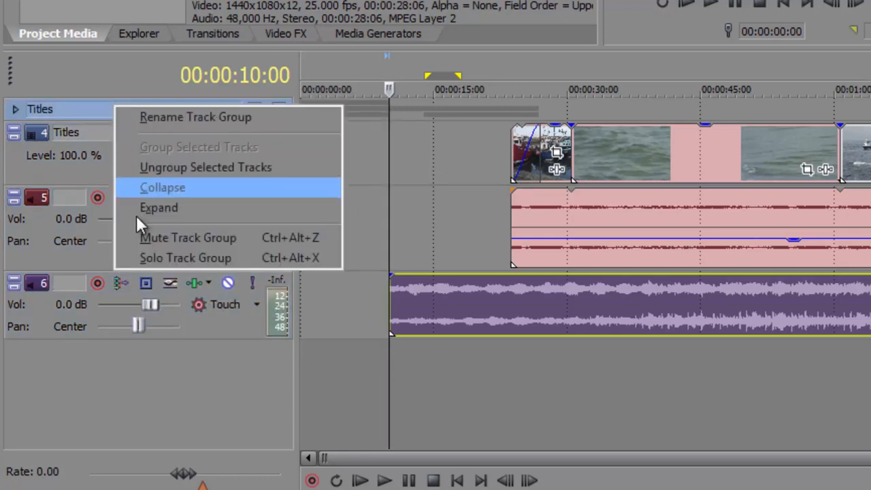
click(165, 169)
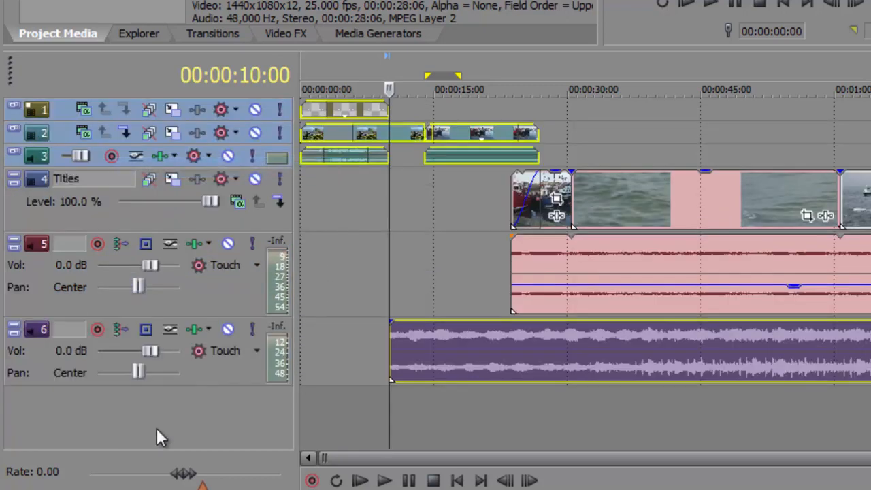
Step: Combine the selected tracks 1, 2 and 3 into a track group
right_click(54, 130)
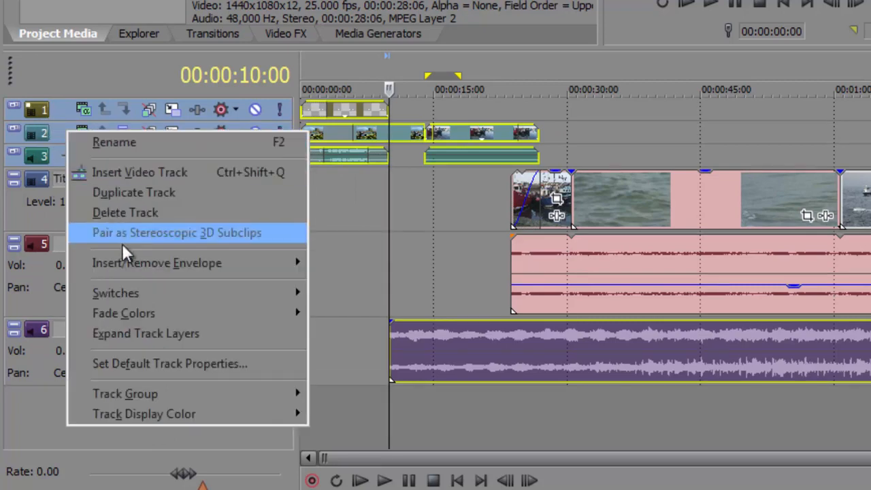
mouse_move(170, 390)
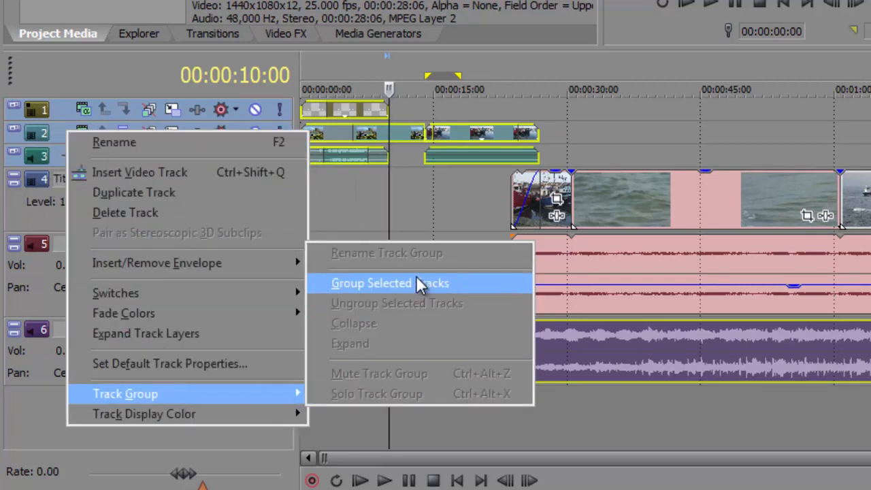
click(416, 283)
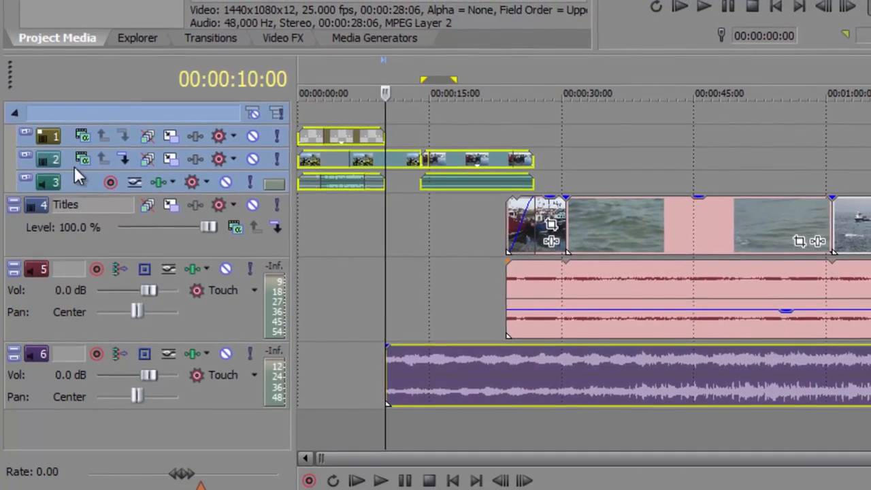
Step: Move music track 6 into the track group beneath track 3, and move it back out below all the other tracks
click(367, 375)
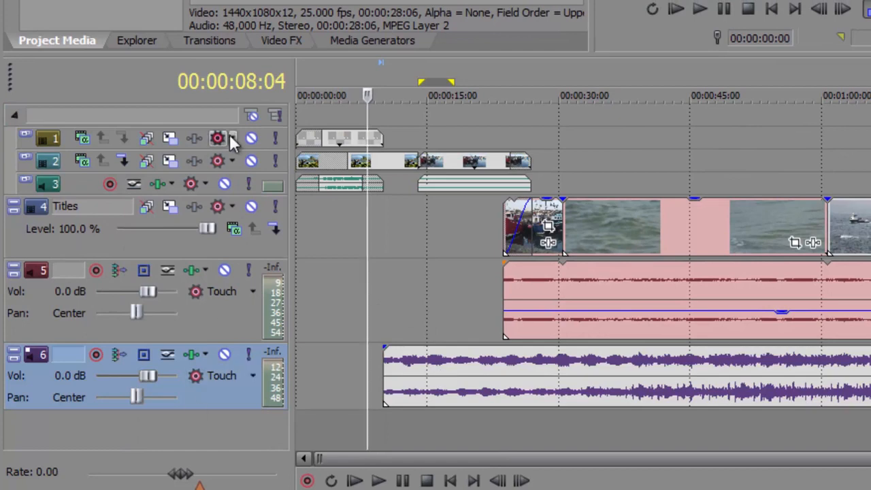
drag(219, 390, 17, 199)
drag(17, 199, 17, 199)
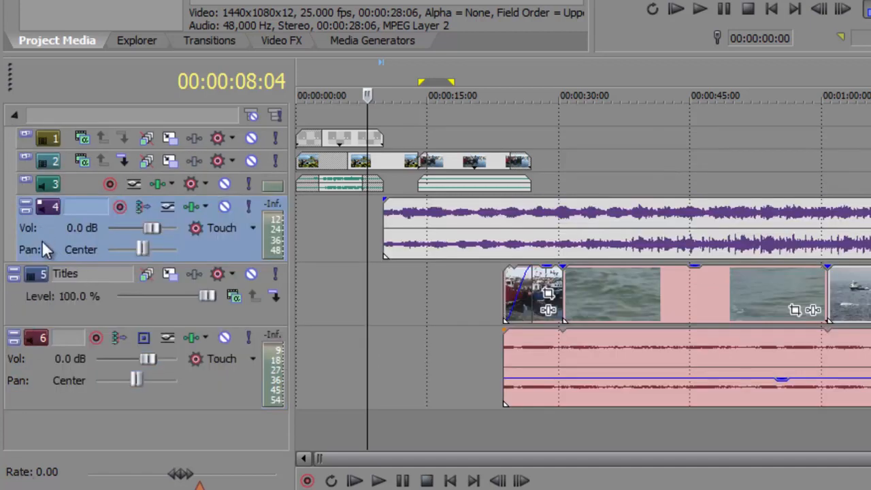
drag(42, 242, 167, 411)
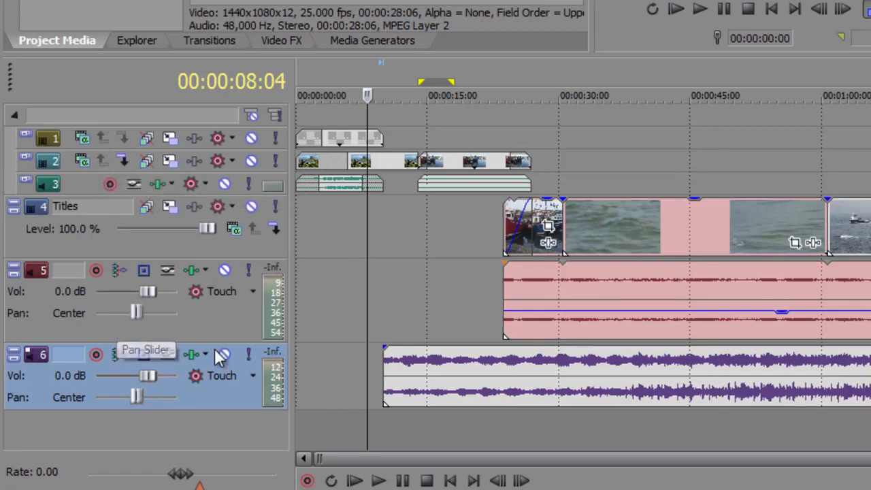
Step: Select tracks 1 to 3 in the unnamed track group and ungroup them
click(222, 323)
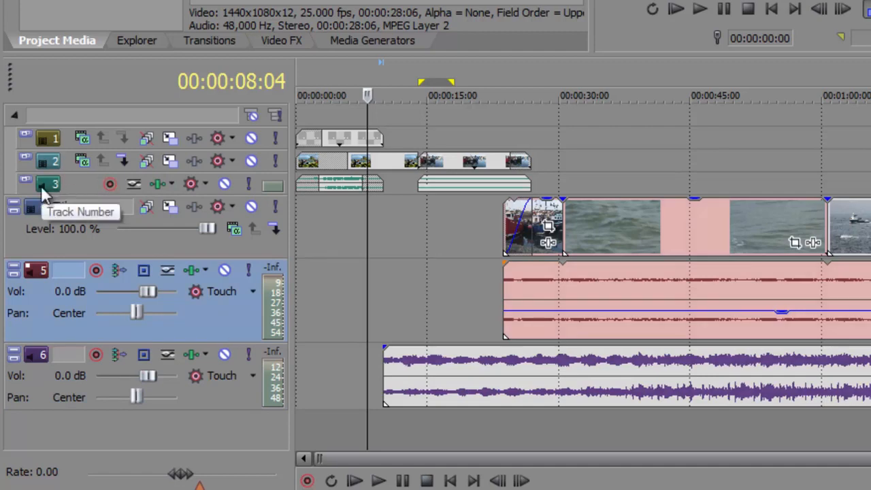
click(52, 145)
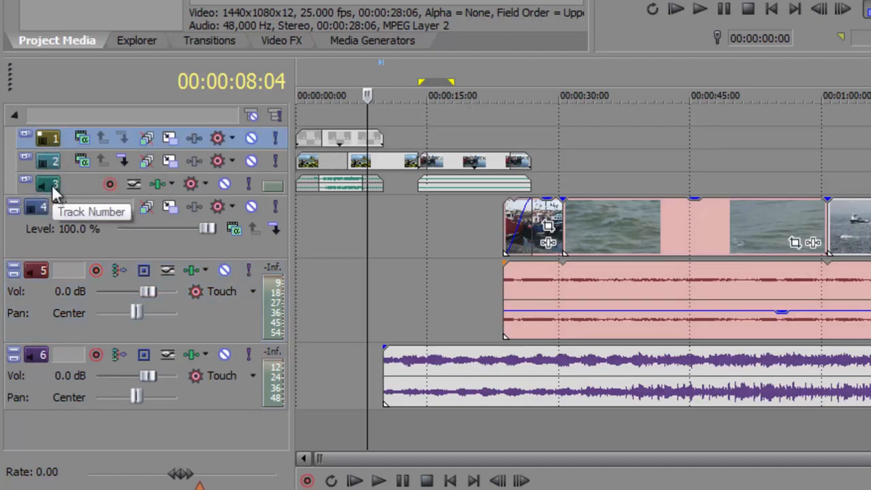
shift+click(52, 184)
right_click(51, 184)
right_click(42, 181)
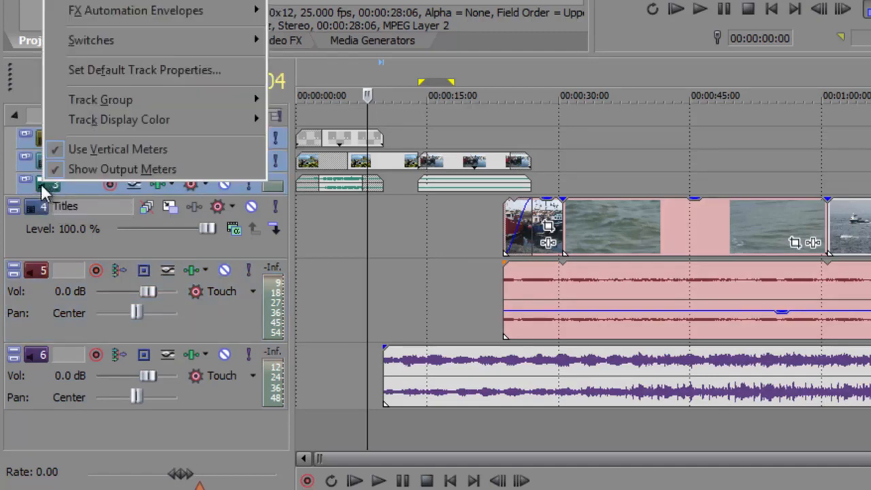
mouse_move(101, 99)
click(317, 158)
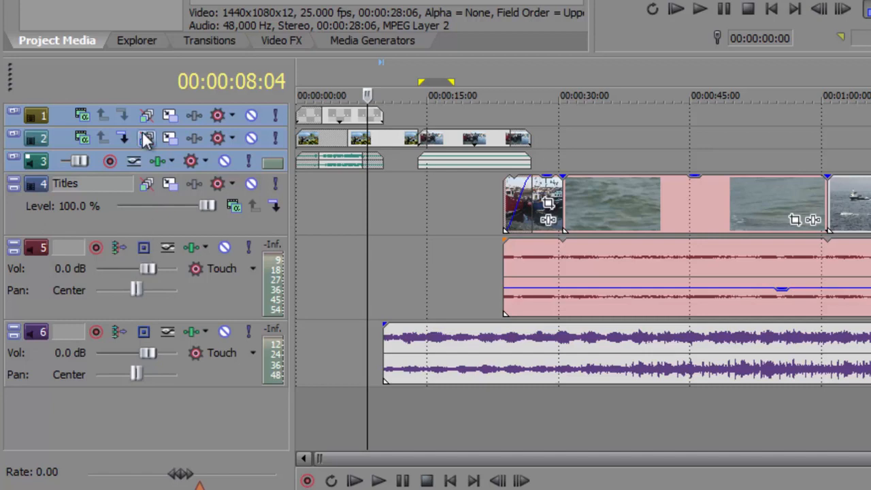
Step: Add the non-adjacent track 5 to the selection of tracks 1 to 3 and check its track options
click(188, 291)
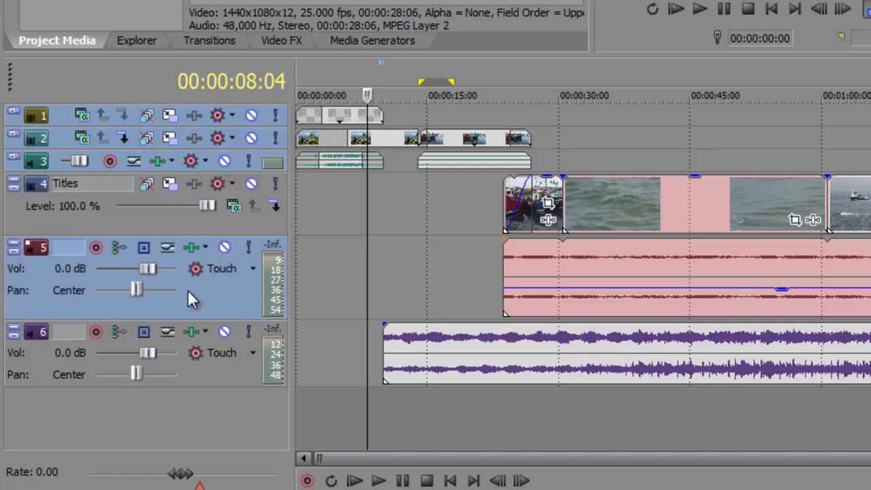
right_click(188, 290)
mouse_move(284, 206)
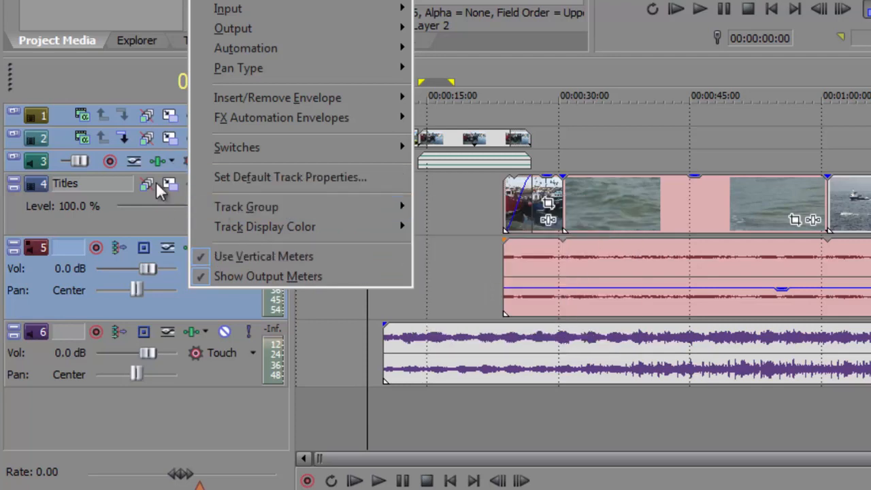
click(151, 414)
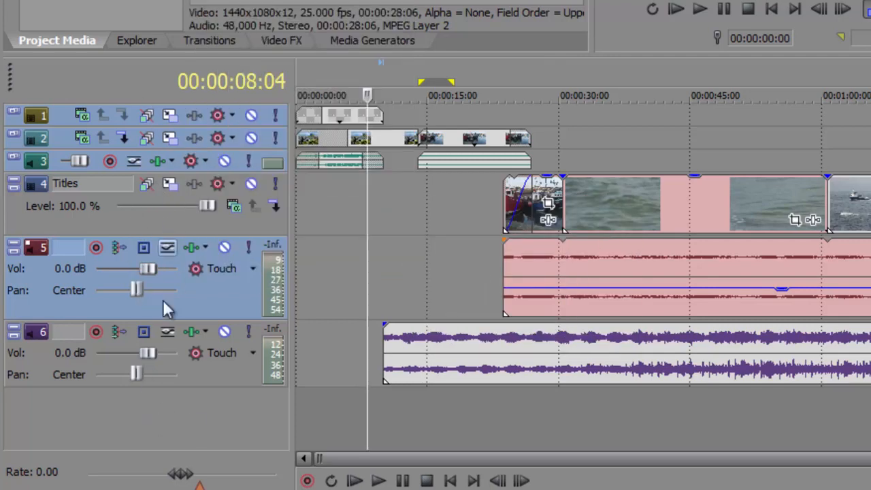
Step: Move audio track 5 above the Titles video track and combine it with tracks 1 to 3 into a collapsed track group
drag(194, 286, 197, 170)
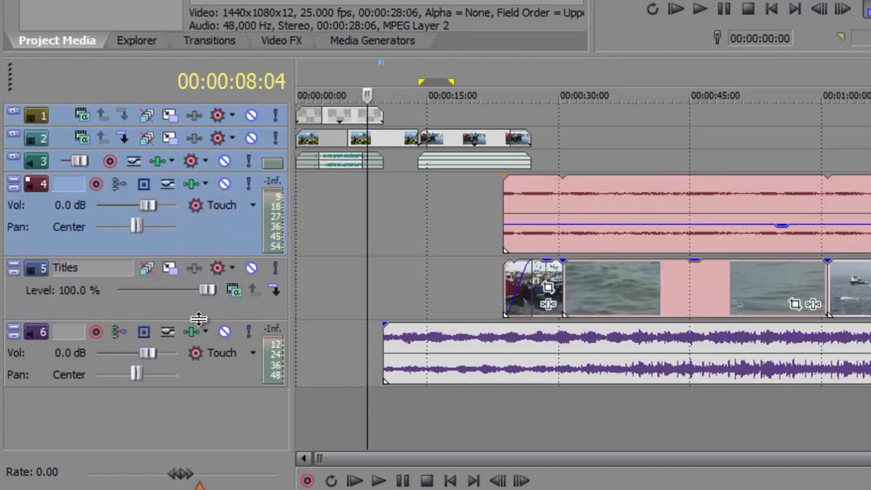
right_click(203, 229)
mouse_move(268, 140)
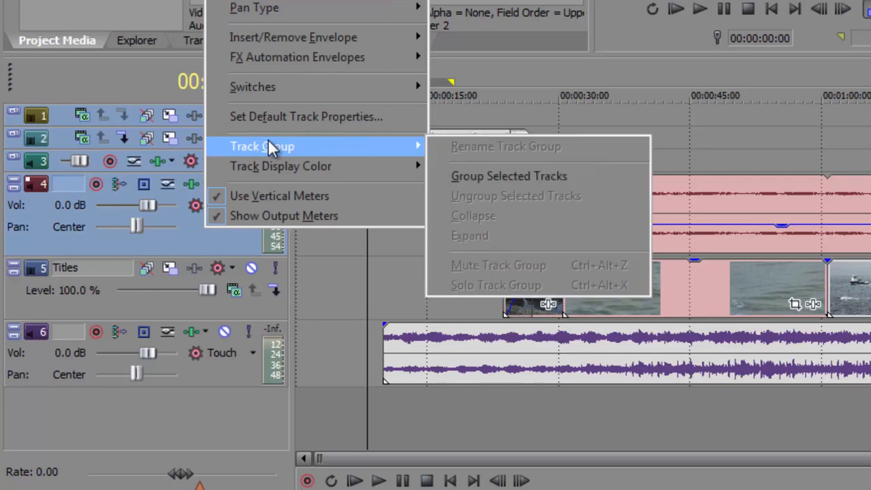
click(583, 179)
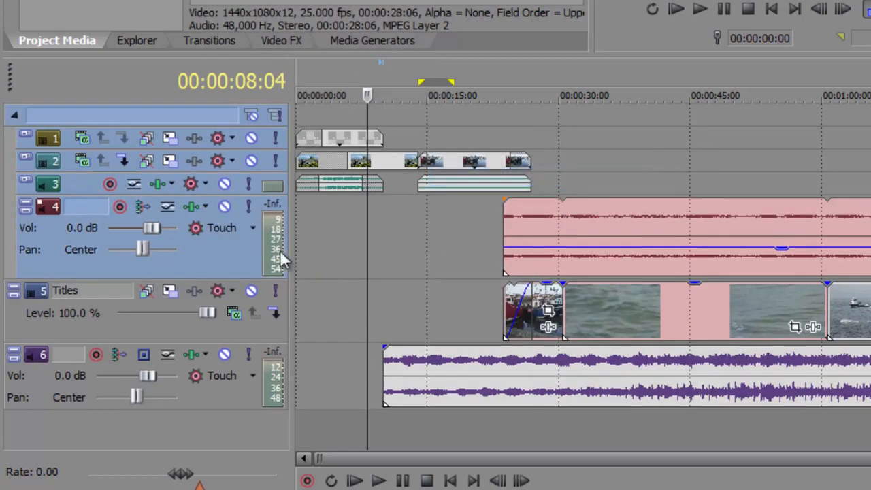
click(13, 117)
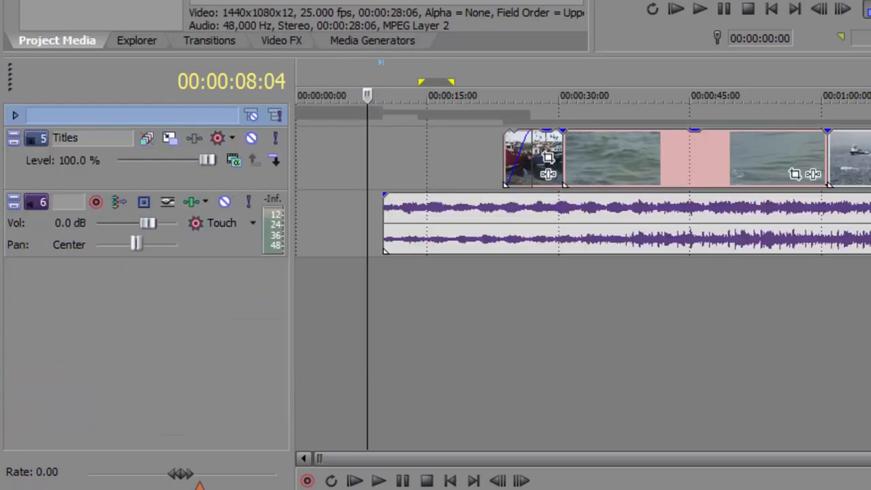